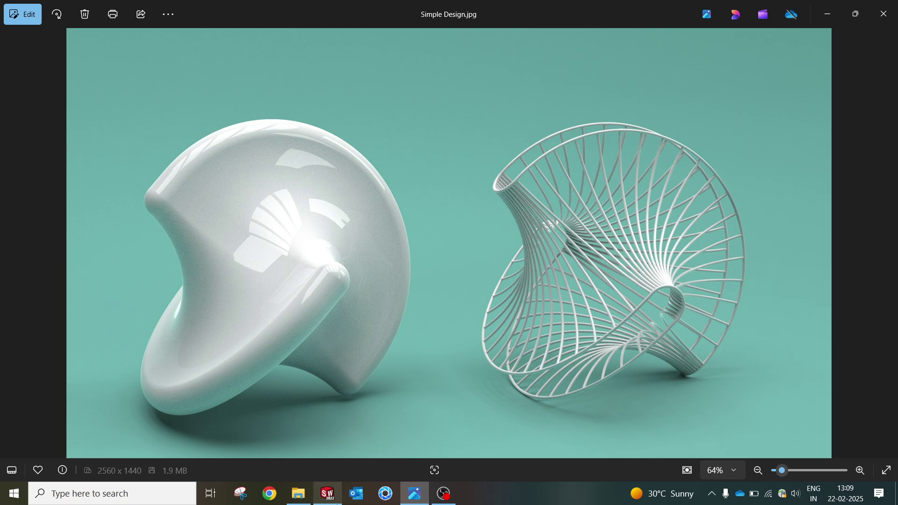
Switch from the Simple Design.jpg reference in Photos to the empty SOLIDWORKS Part1.
click(324, 441)
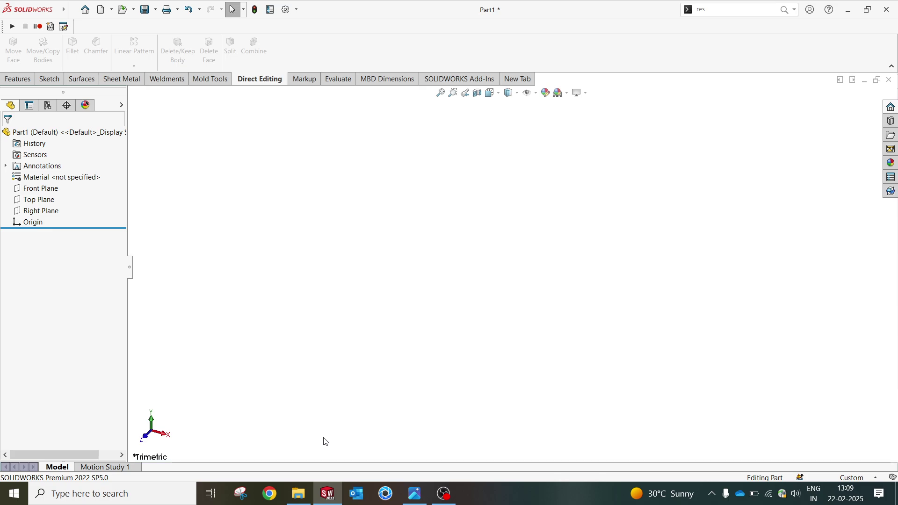
Sketch on the Front Plane and draw horizontal and vertical infinite centerlines through the origin.
click(51, 189)
click(59, 176)
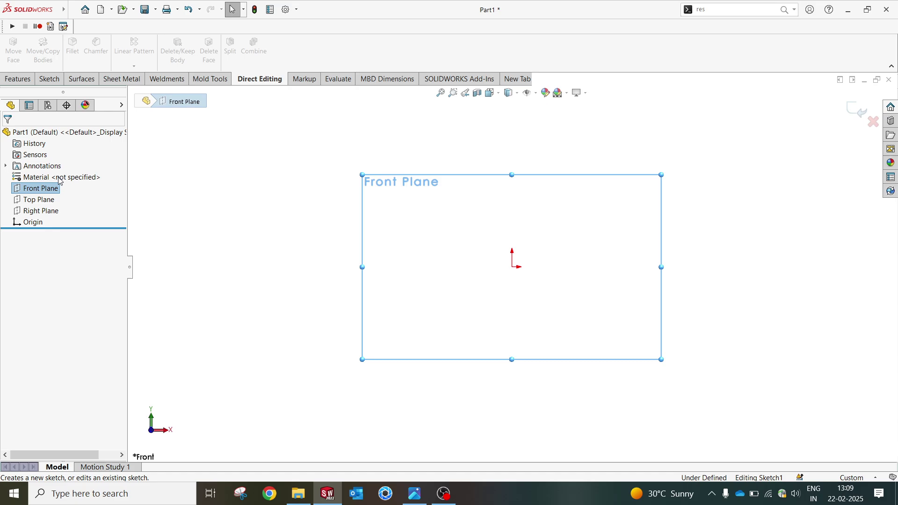
click(97, 41)
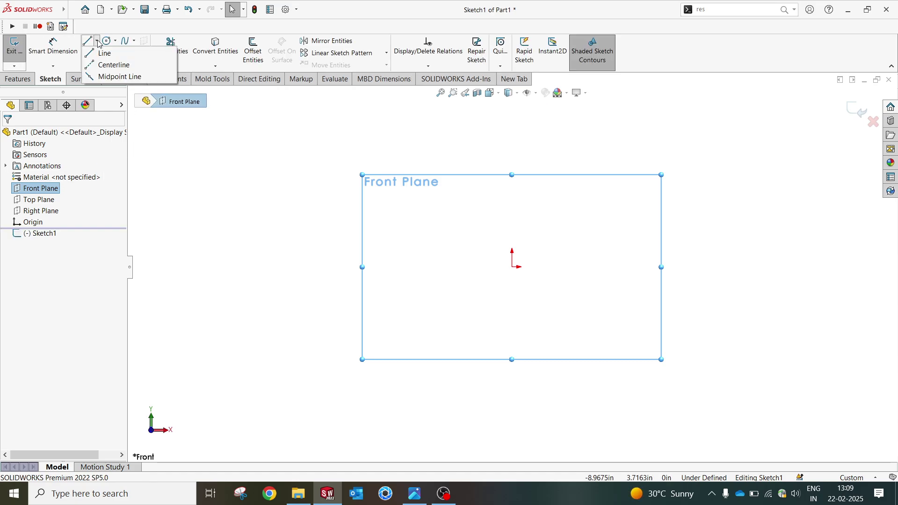
click(98, 65)
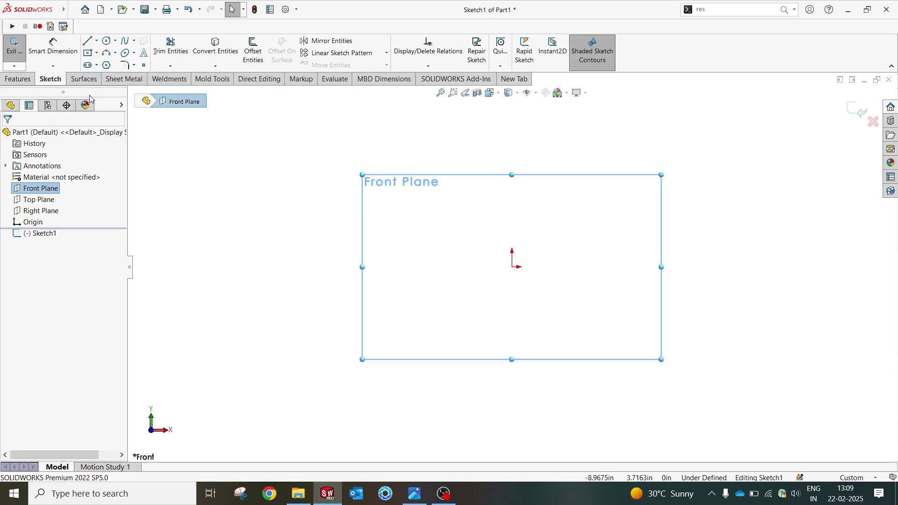
click(513, 267)
click(514, 267)
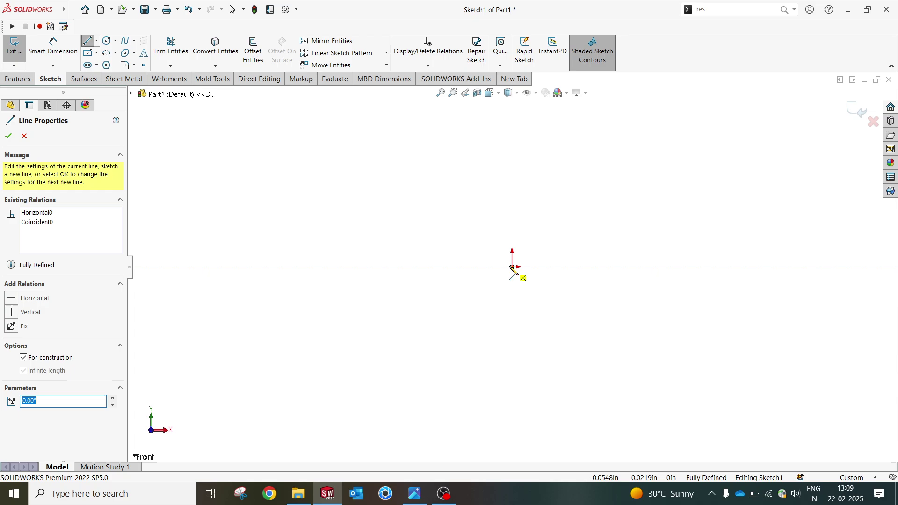
click(516, 295)
key(Escape)
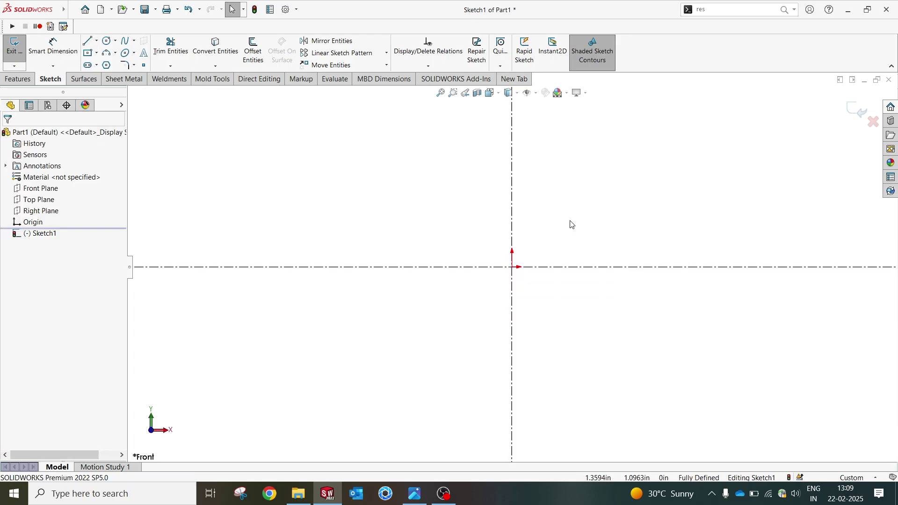
Draw a small circle on the vertical centerline above the origin and one on the horizontal centerline.
click(107, 41)
drag(512, 125, 529, 138)
drag(651, 267, 668, 291)
right_click(664, 180)
click(664, 188)
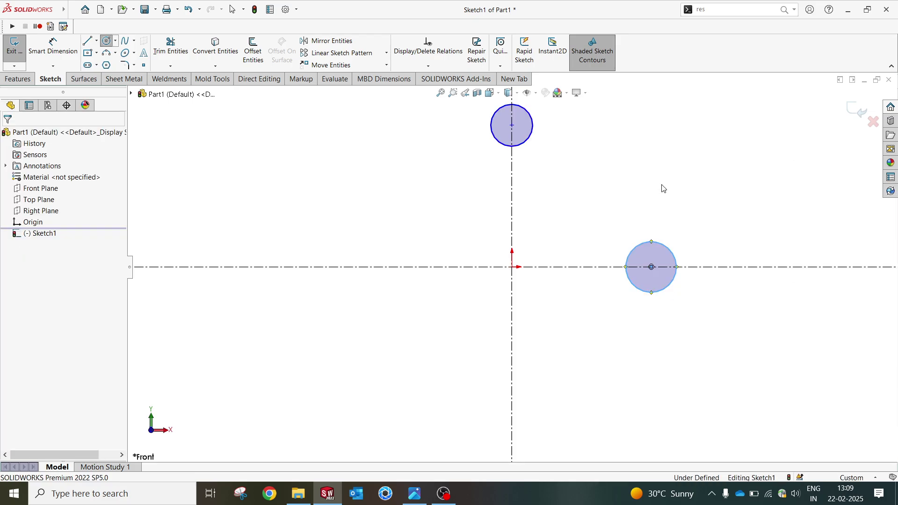
Draw a three-point arc from beside the upper circle down to above the right circle.
click(107, 52)
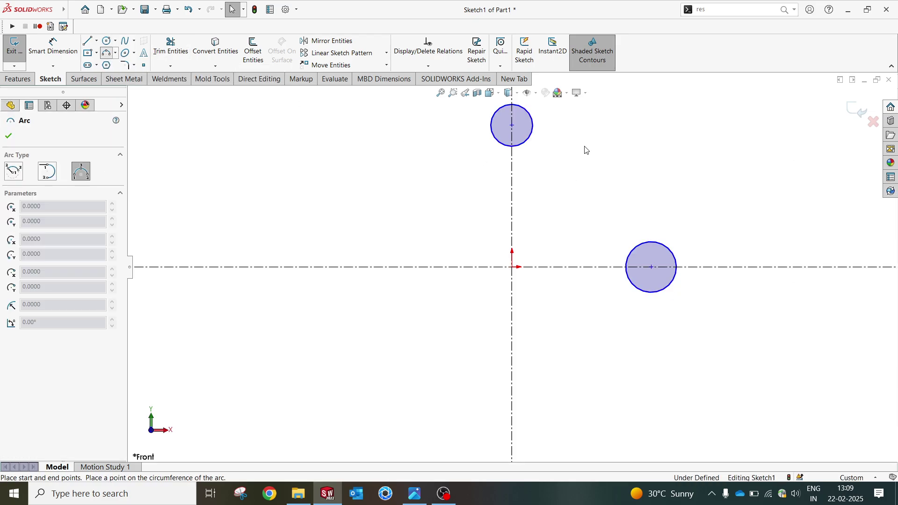
click(537, 118)
click(659, 230)
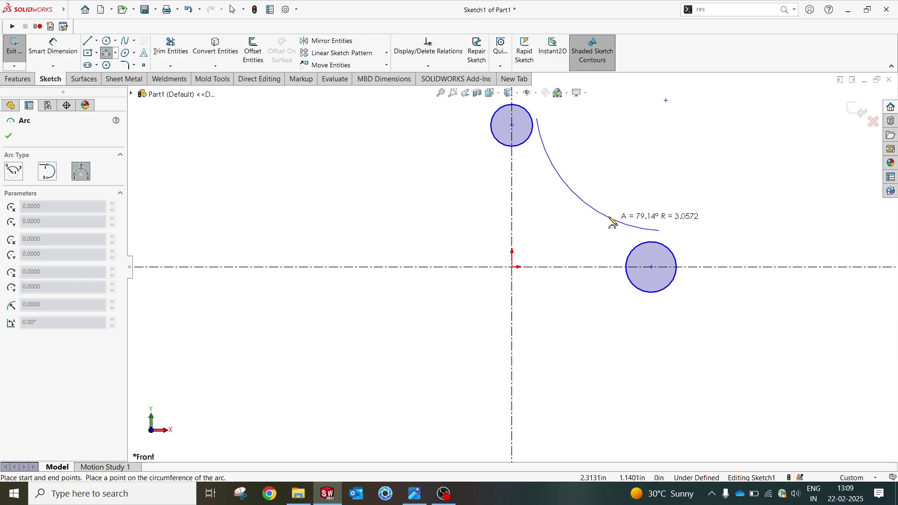
click(605, 218)
key(Escape)
key(Escape)
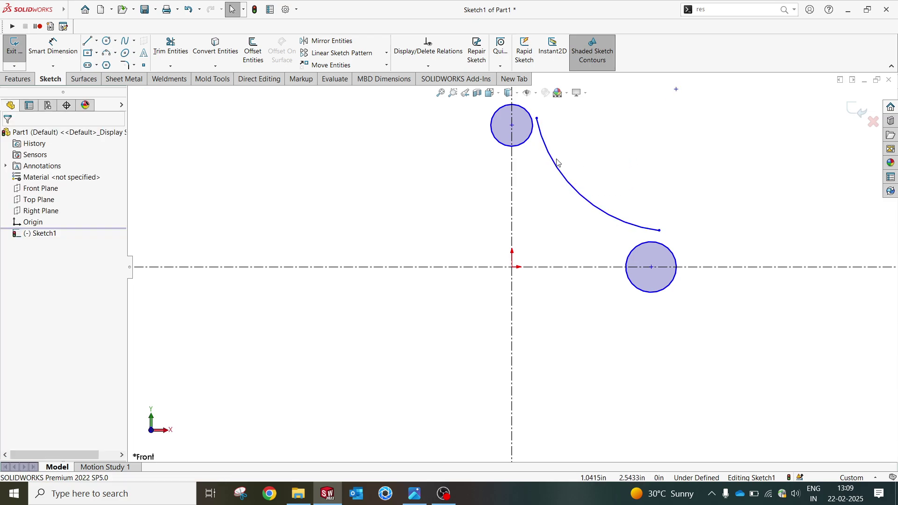
Dimension the upper circle's top edge 3.00 from the horizontal centerline.
key(d)
click(469, 267)
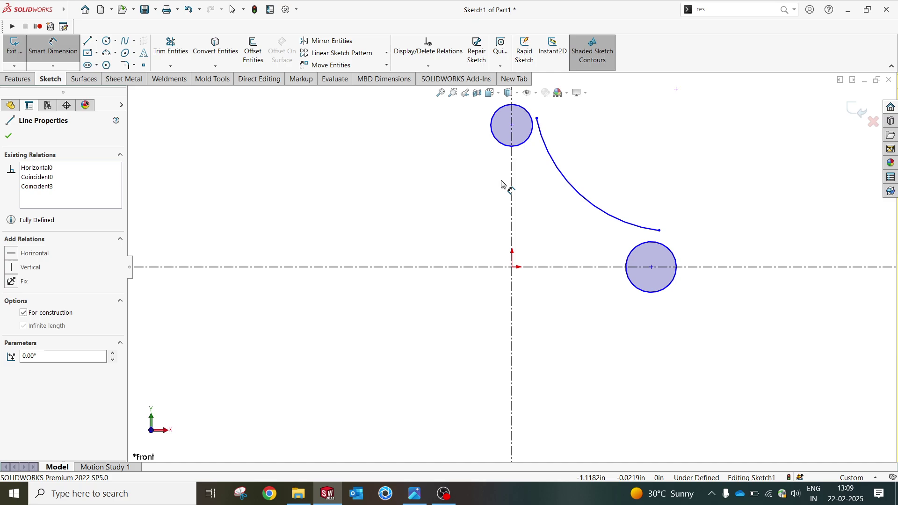
click(519, 115)
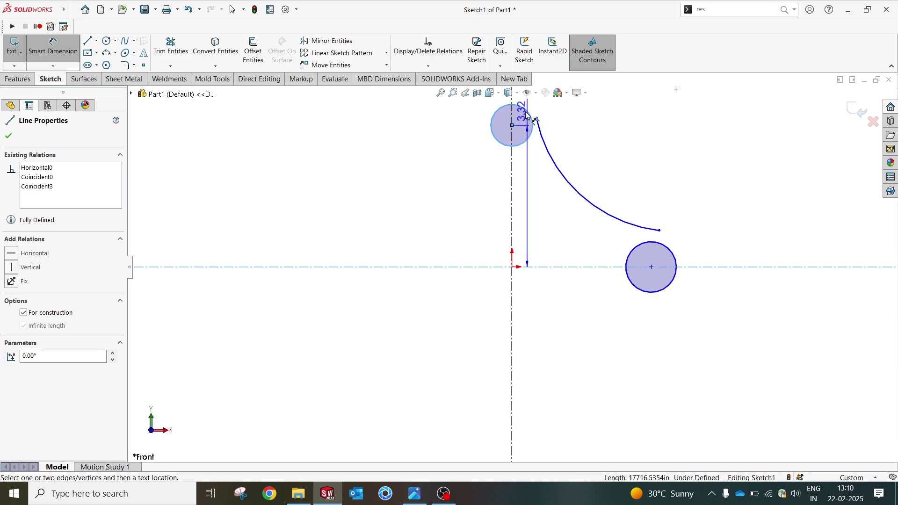
shift+click(527, 115)
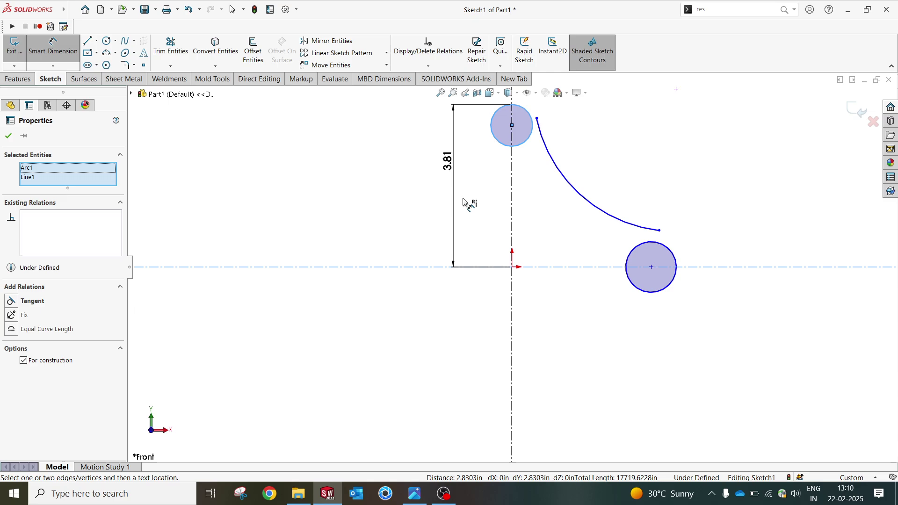
click(461, 170)
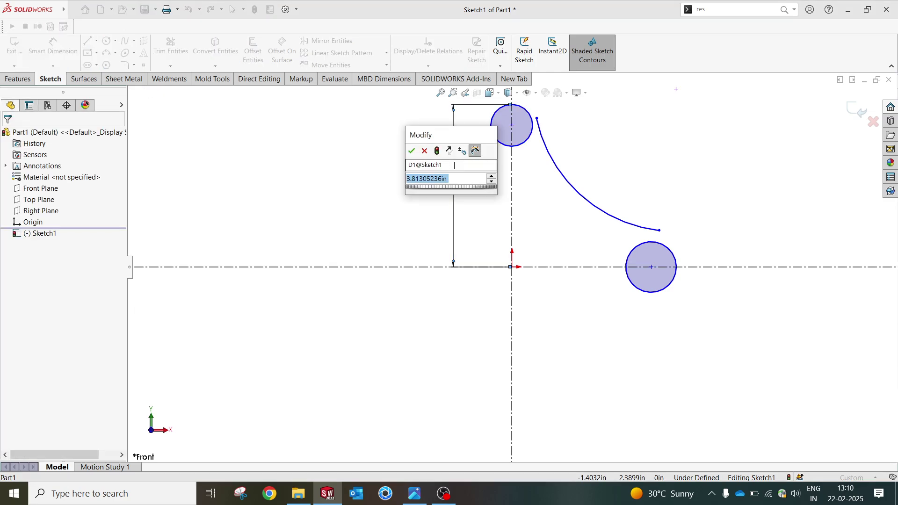
text(3)
key(Return)
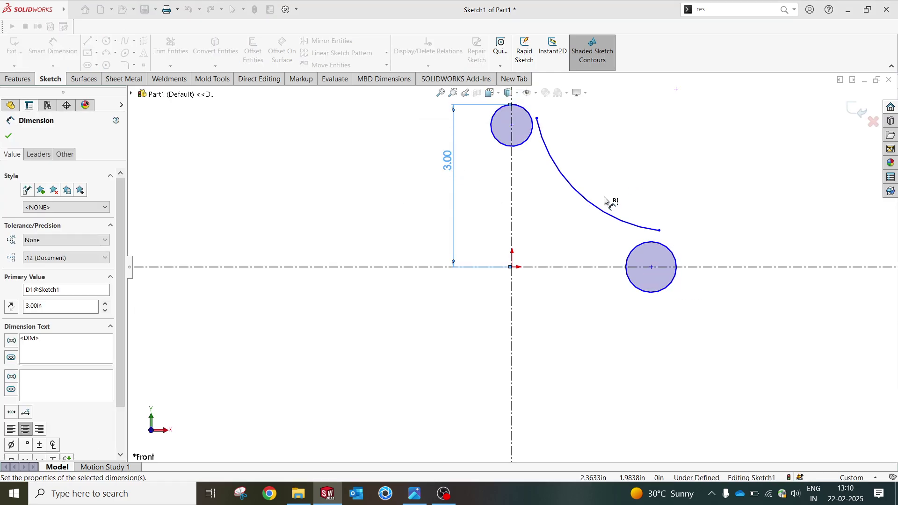
Dimension the right circle's outer edge 3.00 from the vertical centerline.
click(513, 305)
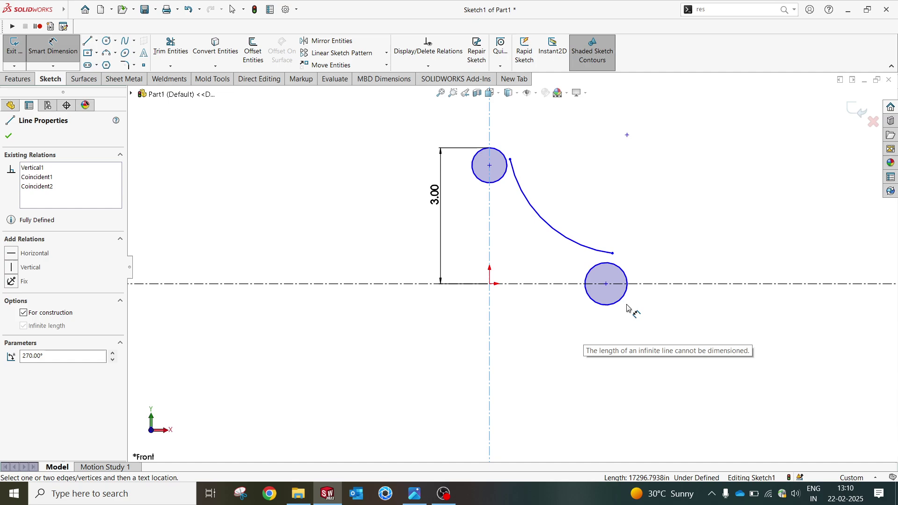
click(626, 296)
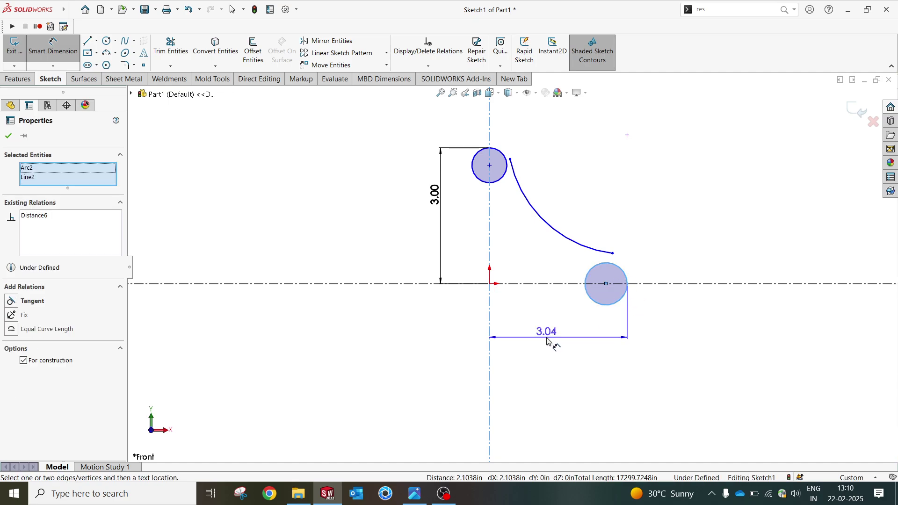
click(564, 339)
text(3)
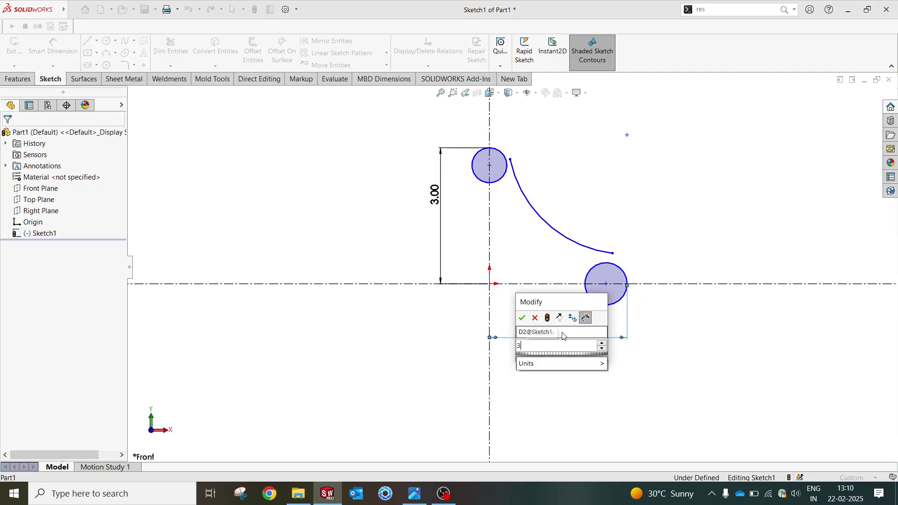
key(Return)
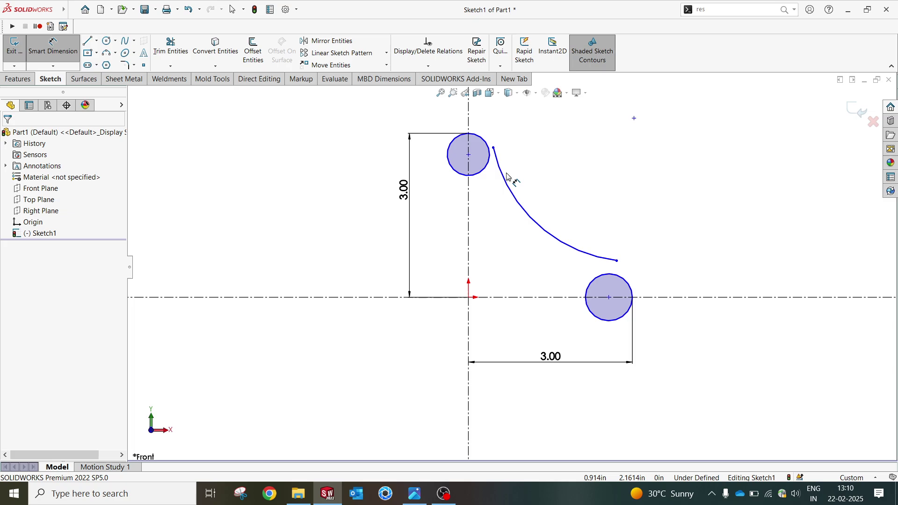
scroll(508, 177, down, 1)
key(Escape)
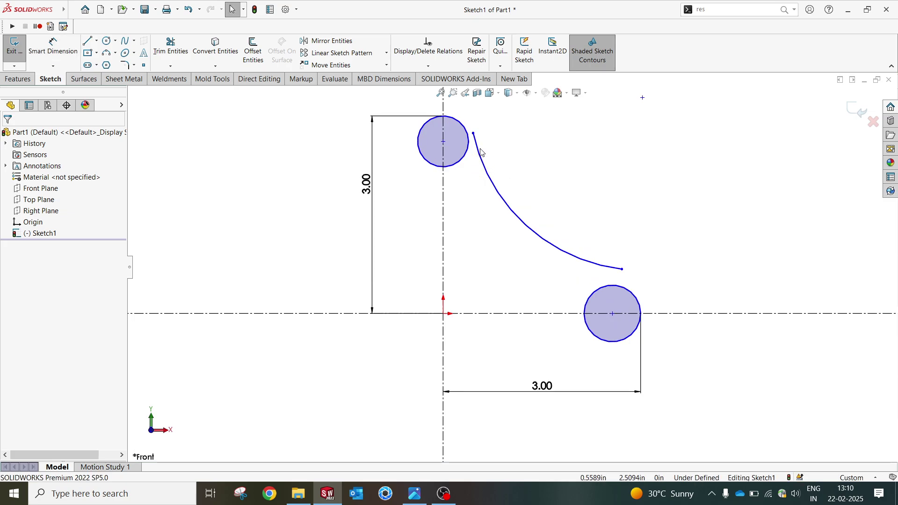
Make the arc tangent to the upper circle and to the right circle.
click(482, 152)
ctrl+click(467, 149)
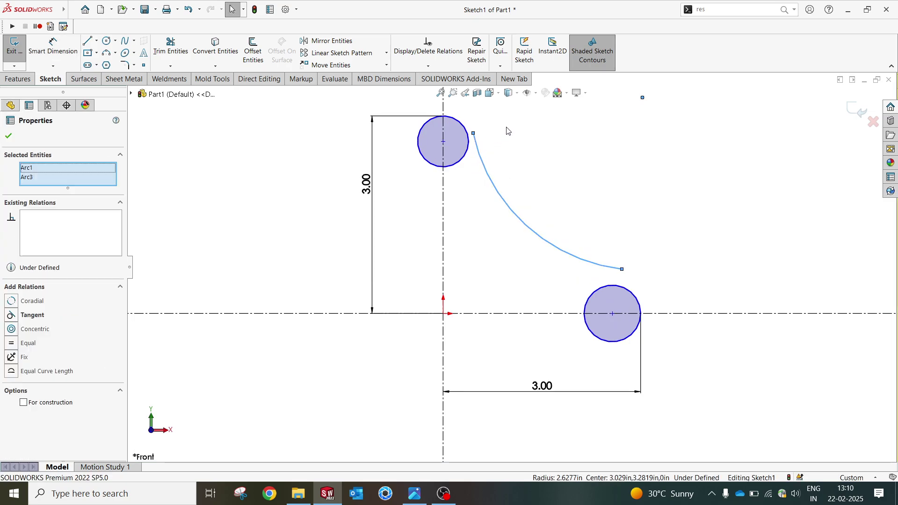
click(509, 111)
key(Escape)
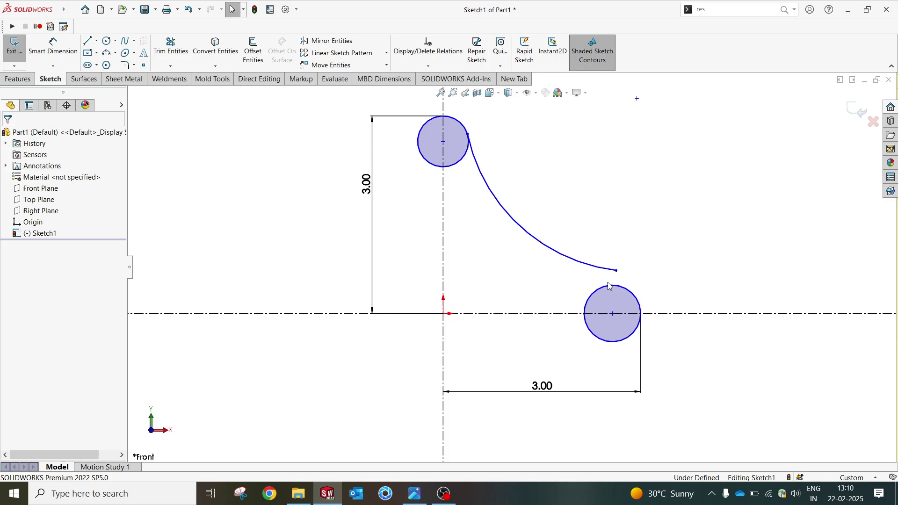
click(599, 267)
ctrl+click(609, 286)
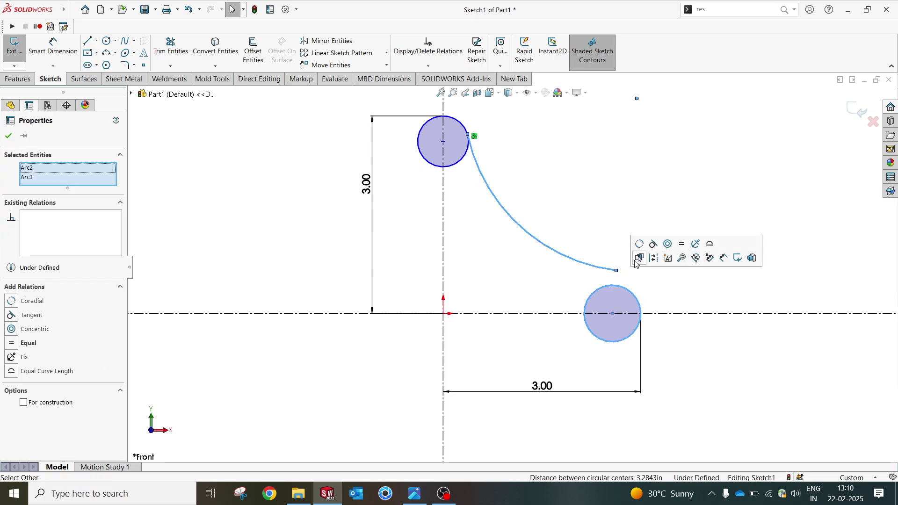
click(656, 247)
Dimension the arc's radius to 2.35.
key(d)
click(499, 212)
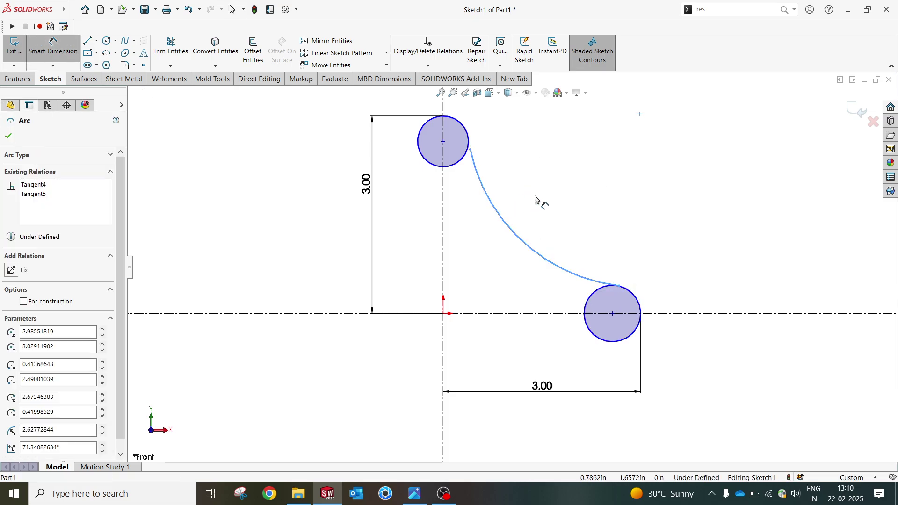
click(543, 190)
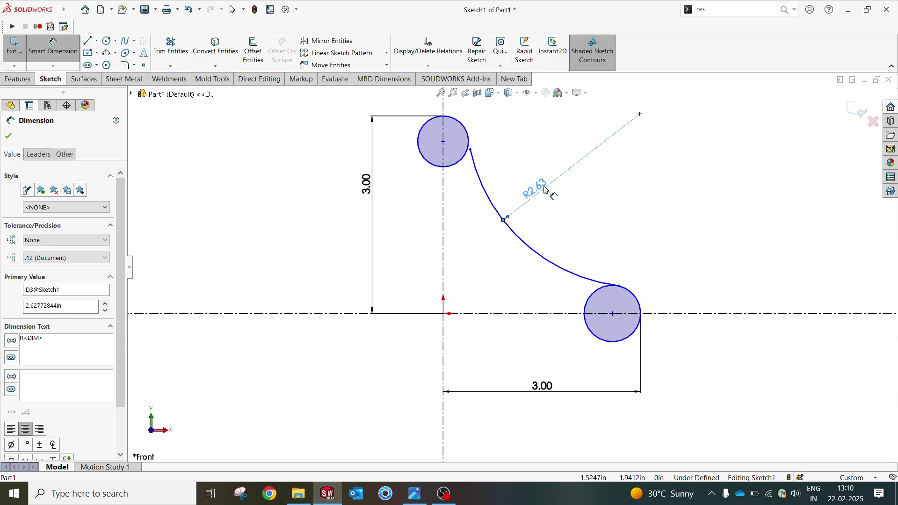
text(2.)
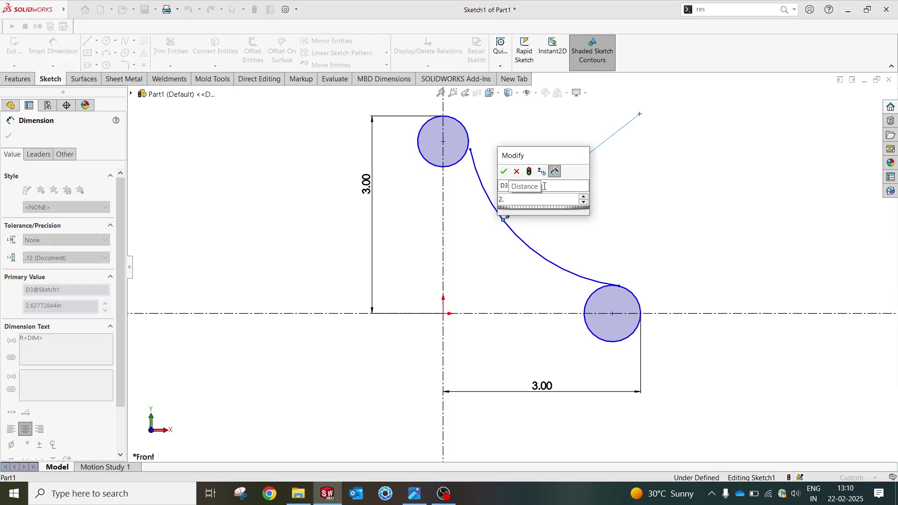
text(35)
key(Return)
key(Escape)
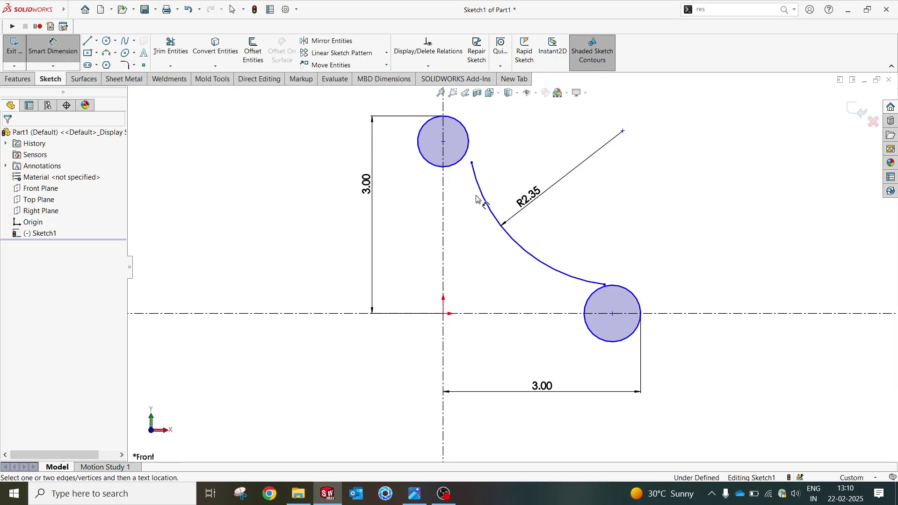
scroll(602, 295, down, 2)
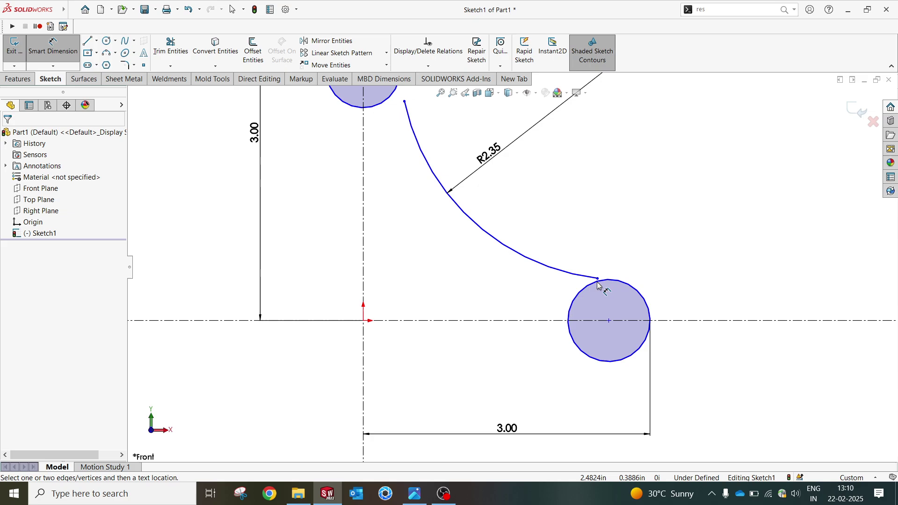
Extend the curve's upper end until it meets the upper circle.
key(Escape)
click(171, 66)
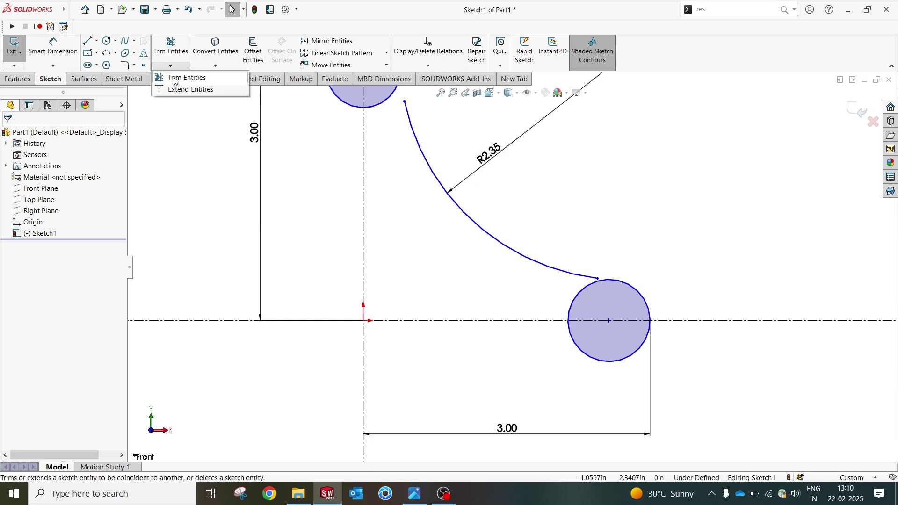
click(176, 79)
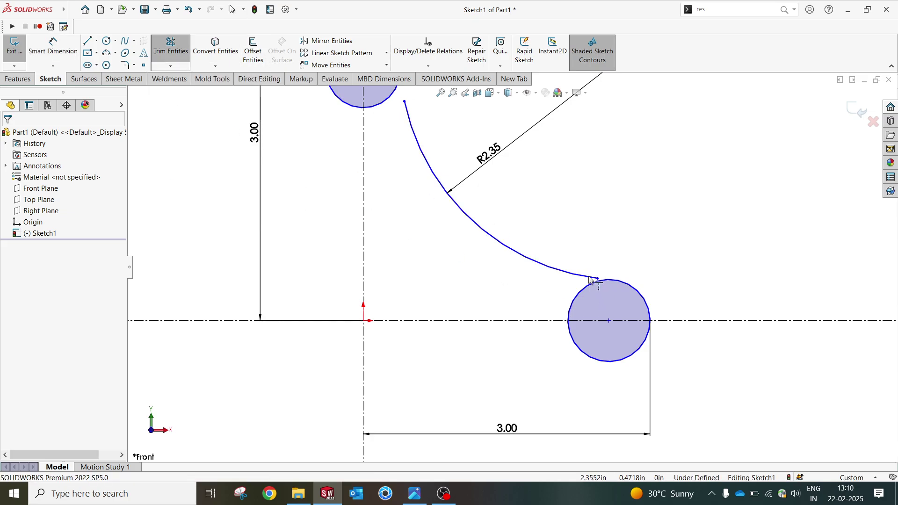
scroll(514, 234, up, 2)
scroll(467, 166, down, 3)
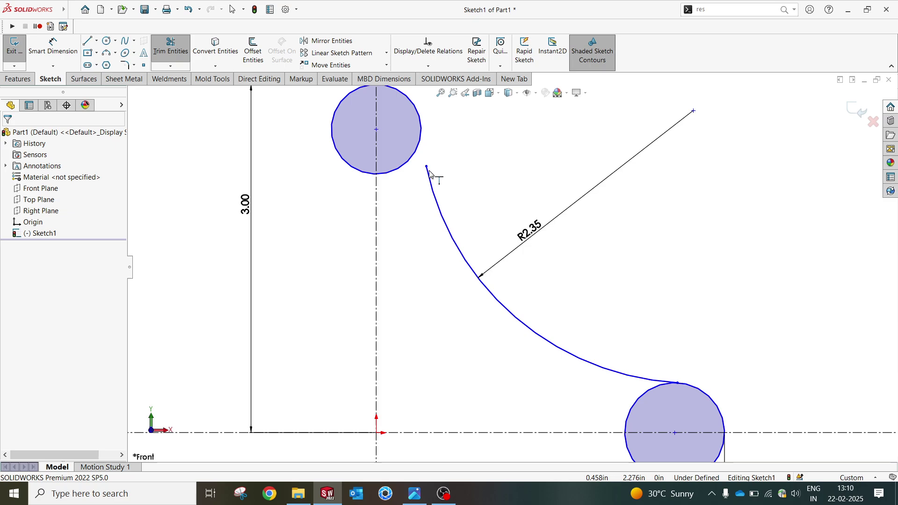
drag(430, 174, 422, 129)
click(171, 49)
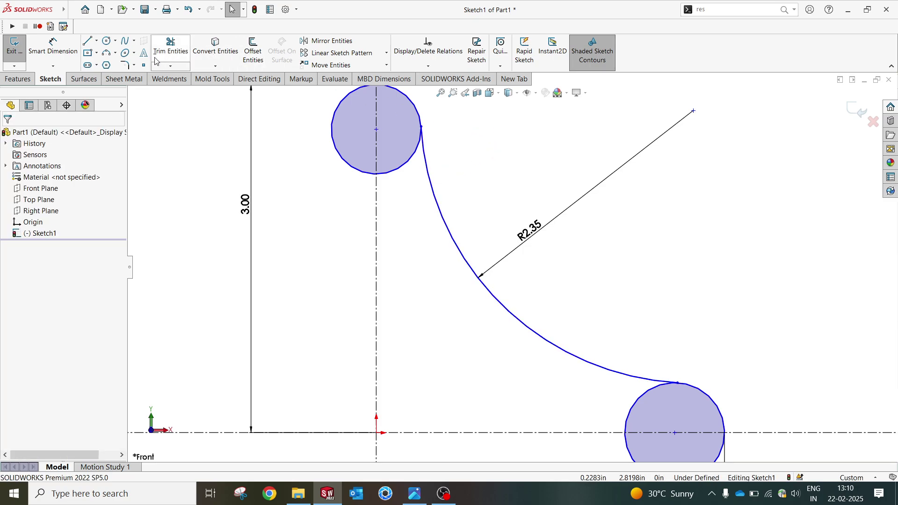
Power-trim away the left half of the upper circle and the lower half of the right circle.
click(169, 51)
drag(337, 197, 355, 152)
scroll(473, 229, up, 3)
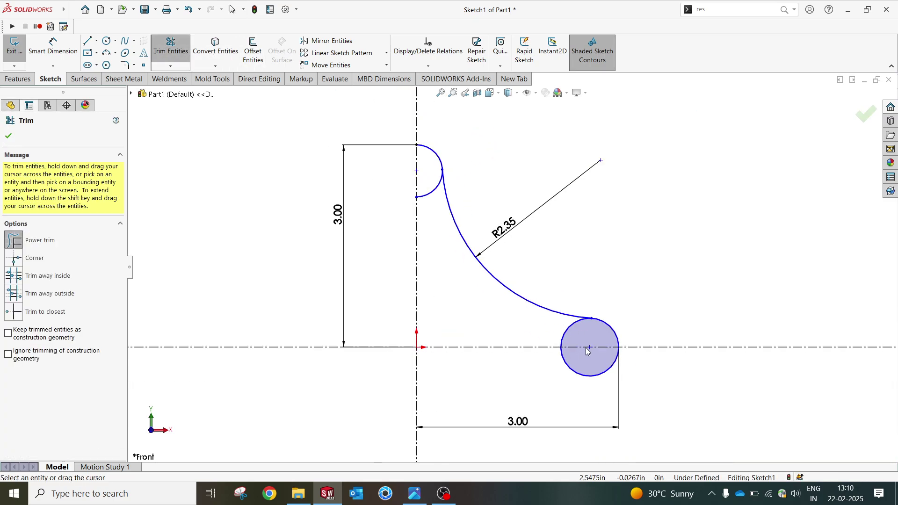
scroll(591, 358, down, 2)
drag(610, 392, 566, 378)
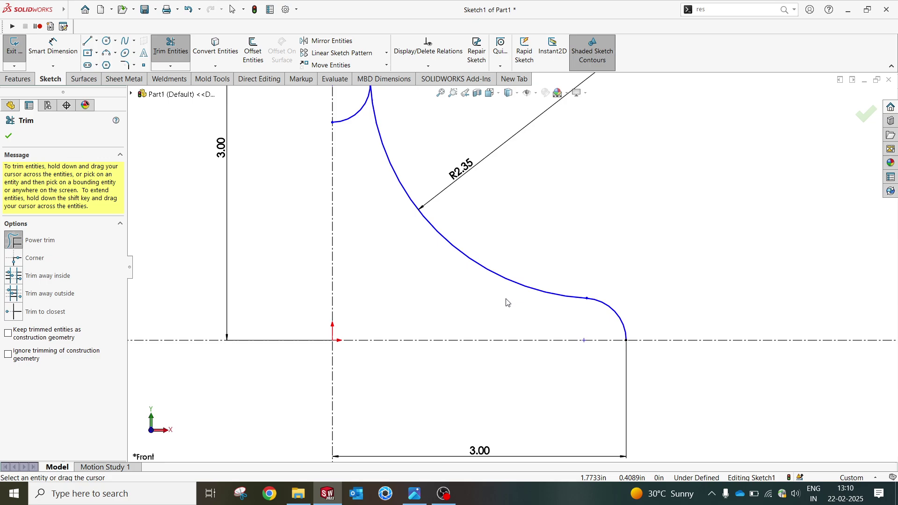
scroll(514, 304, up, 3)
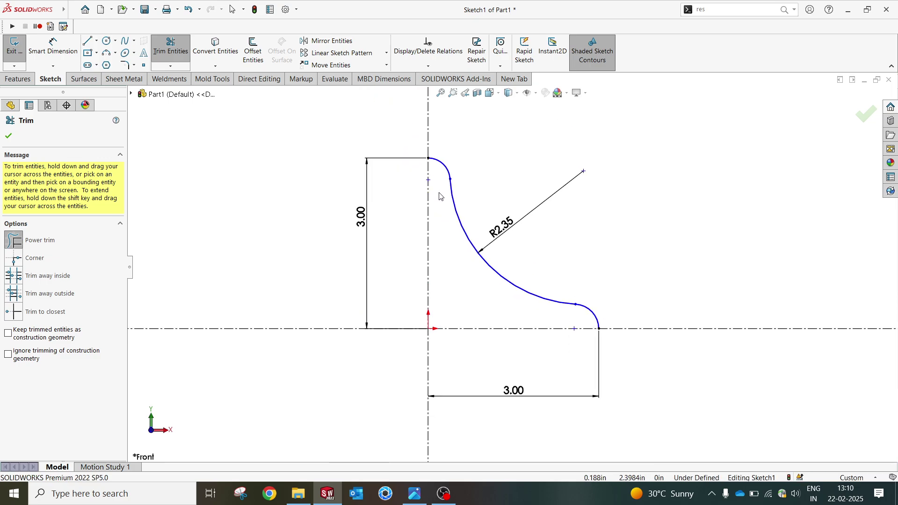
Draw a vertical line along the axis from the profile top down to the origin.
key(Escape)
key(l)
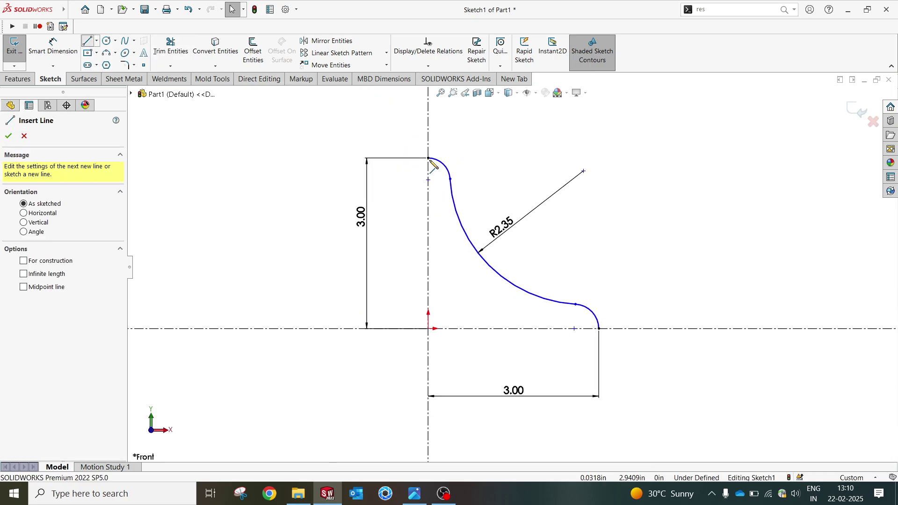
click(428, 158)
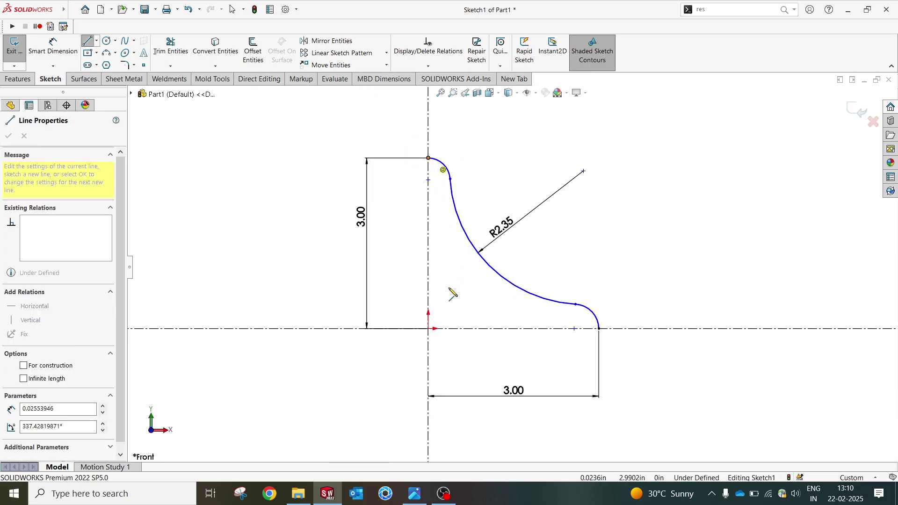
click(430, 330)
key(Escape)
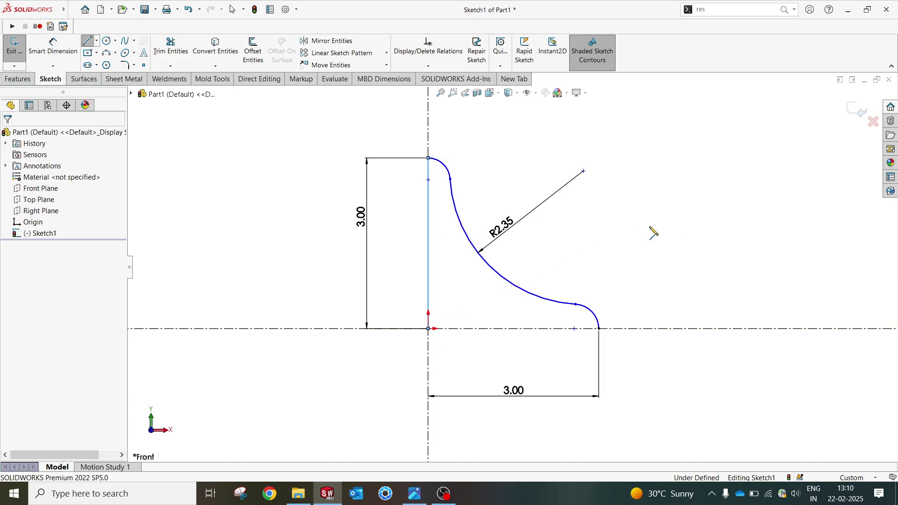
Mirror the whole profile about the horizontal centerline and move the 3.00 dimension below it.
click(365, 41)
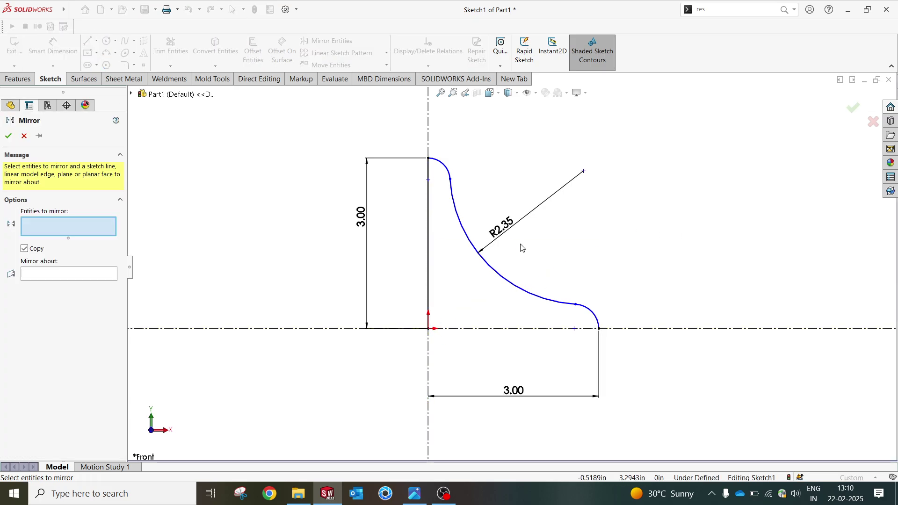
drag(398, 141, 633, 342)
click(78, 303)
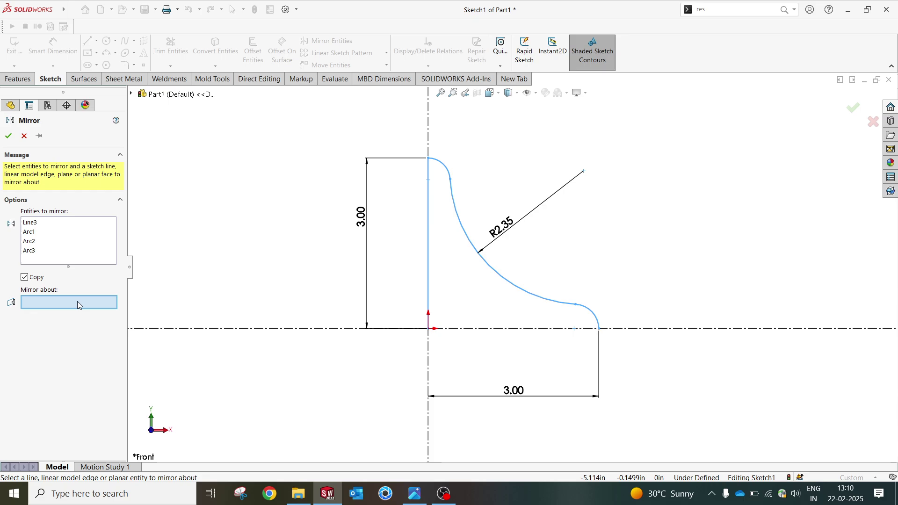
click(506, 329)
click(9, 136)
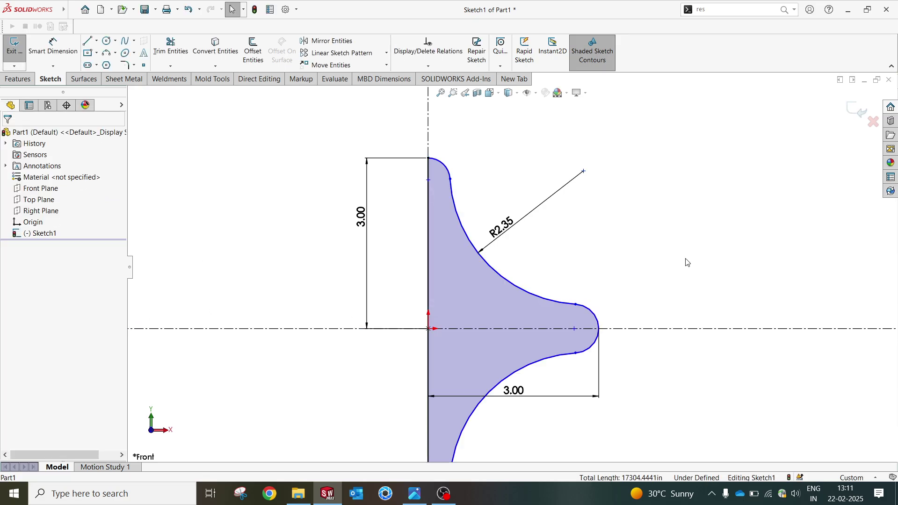
scroll(511, 267, up, 3)
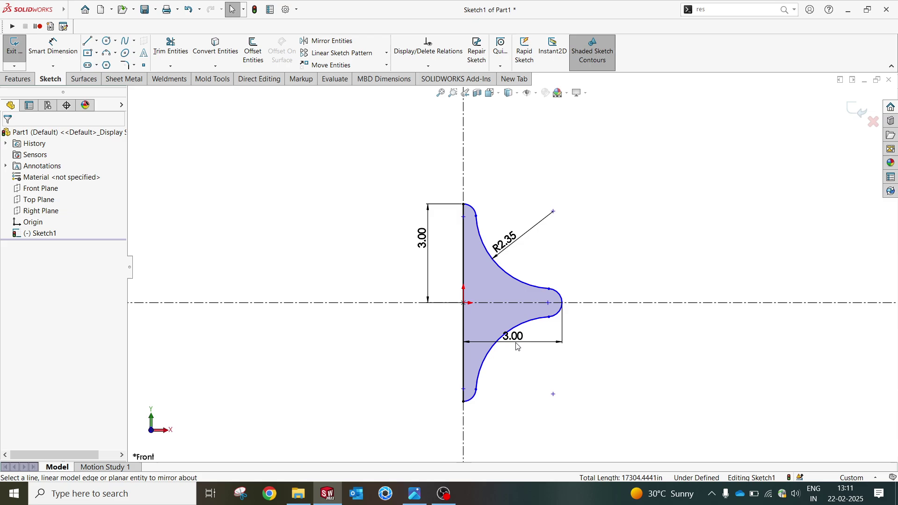
drag(517, 341, 525, 393)
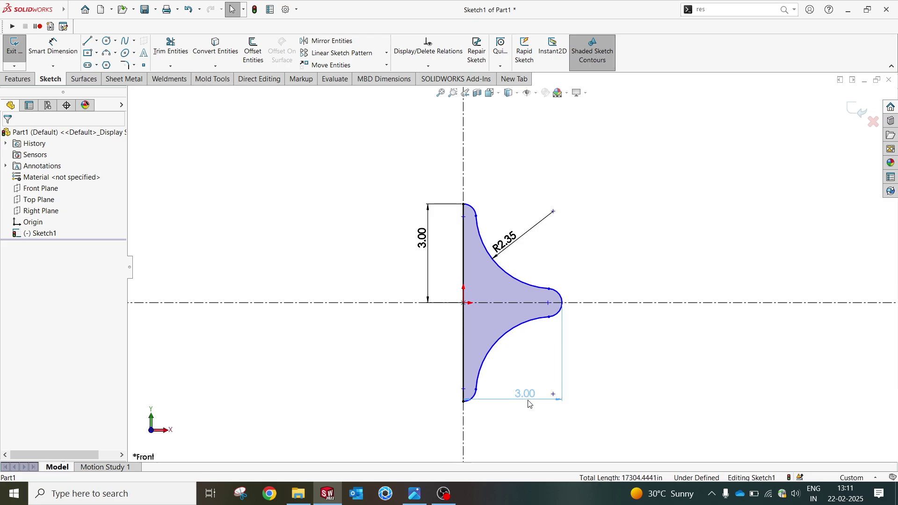
Dimension the small end arc to radius 0.35.
click(562, 296)
click(583, 281)
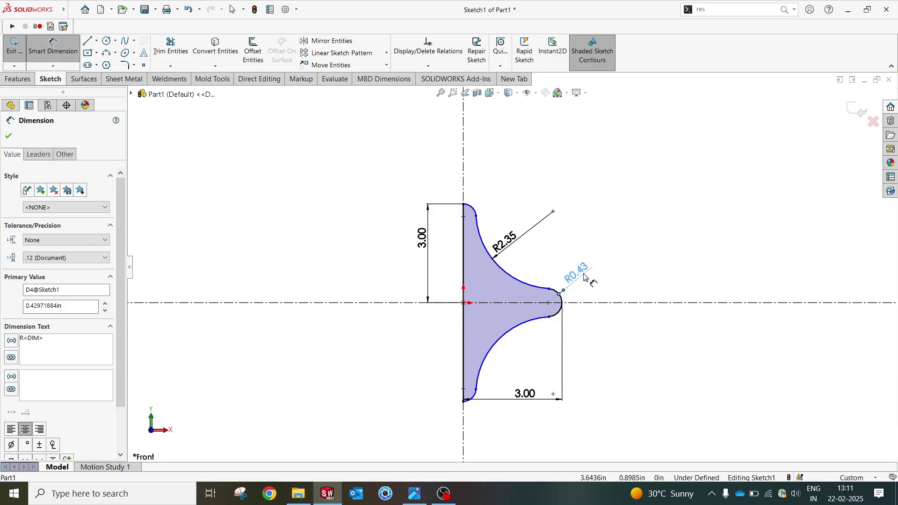
text(0.35)
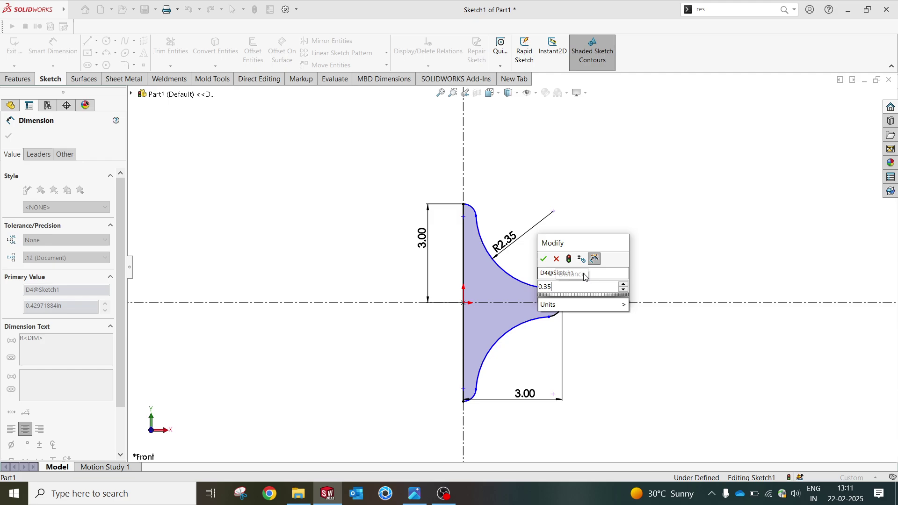
key(Return)
scroll(451, 211, down, 3)
key(Escape)
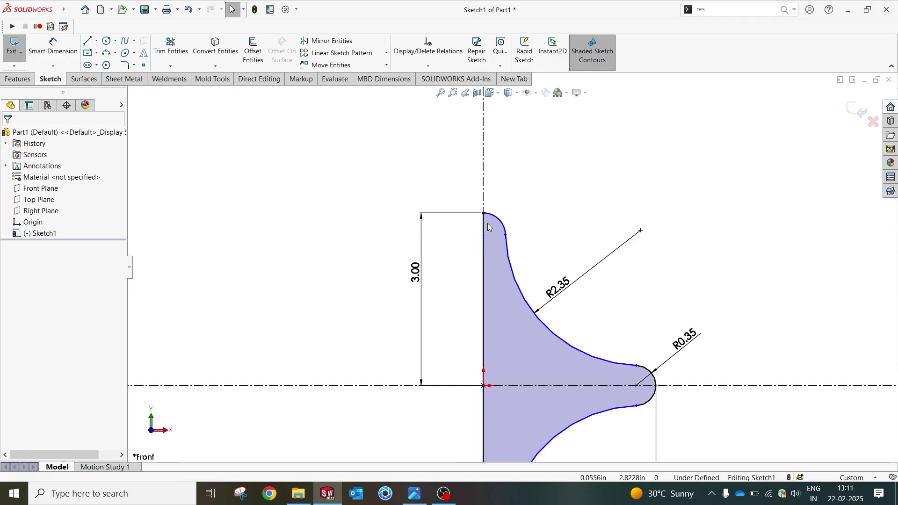
Make the top arc equal to the R0.35 end arc and move the bottom 3.00 dimension lower.
click(498, 226)
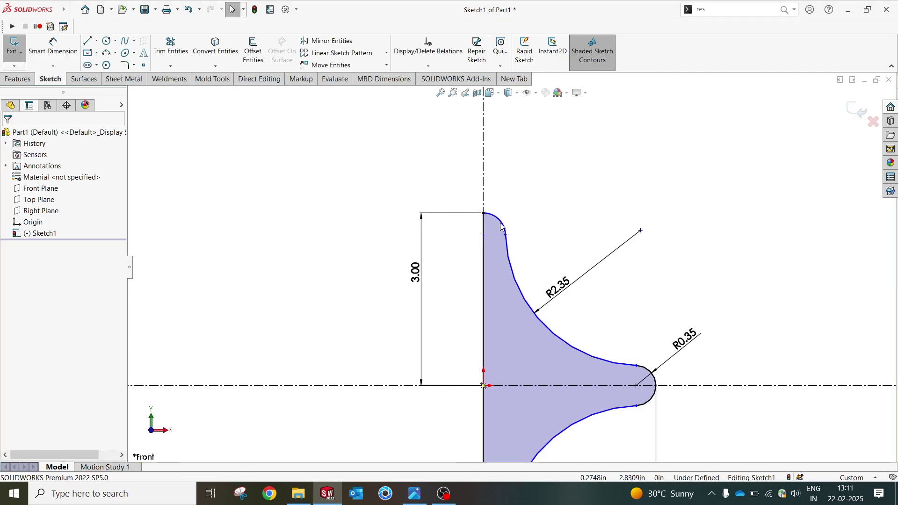
ctrl+click(644, 372)
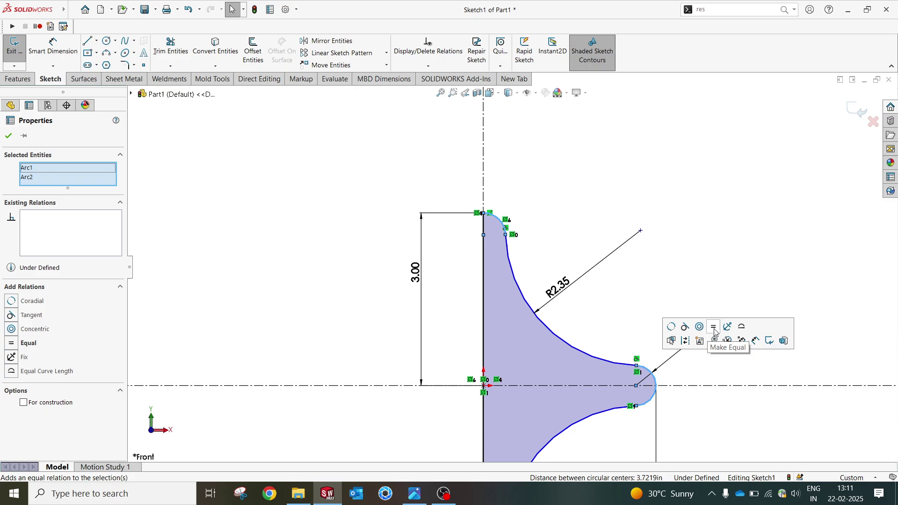
click(713, 327)
click(677, 237)
ctrl+middle_drag(574, 357, 552, 324)
scroll(552, 325, up, 3)
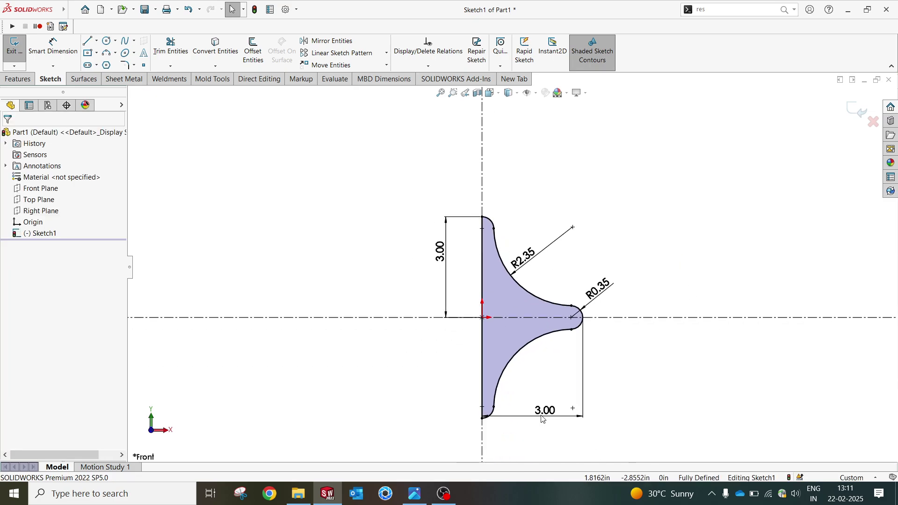
drag(541, 421, 542, 437)
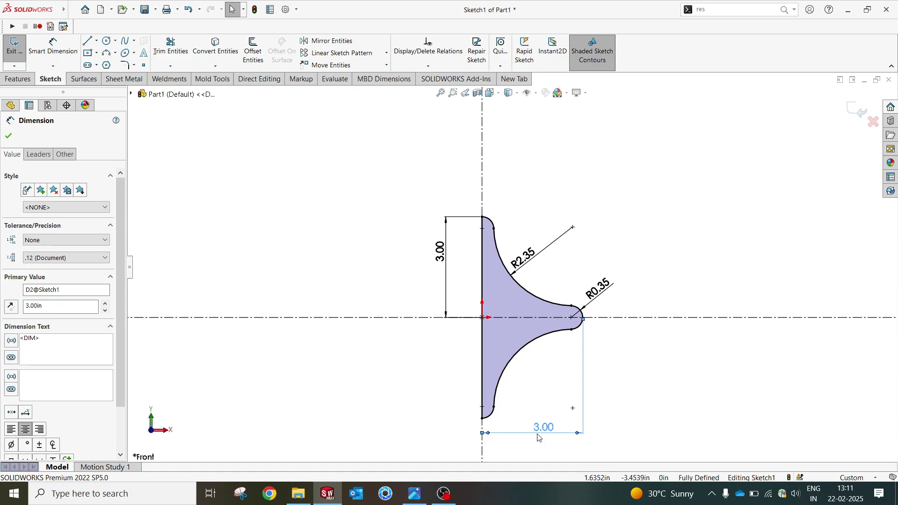
click(623, 382)
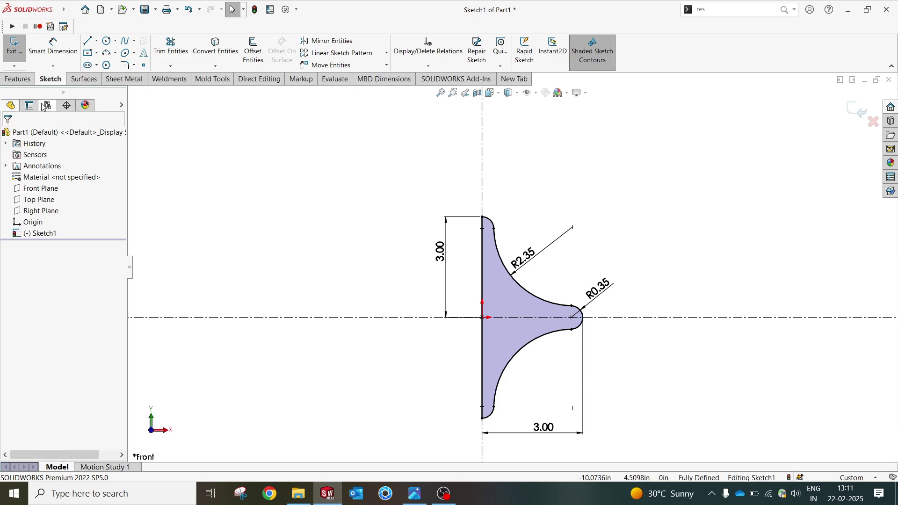
Revolve the sketch 360° Blind around the vertical line Line3 into a solid body.
click(18, 80)
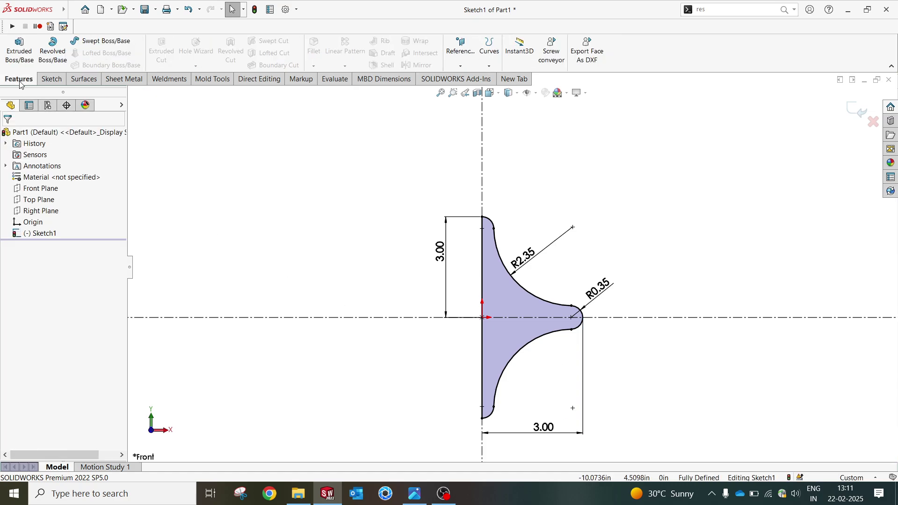
click(52, 52)
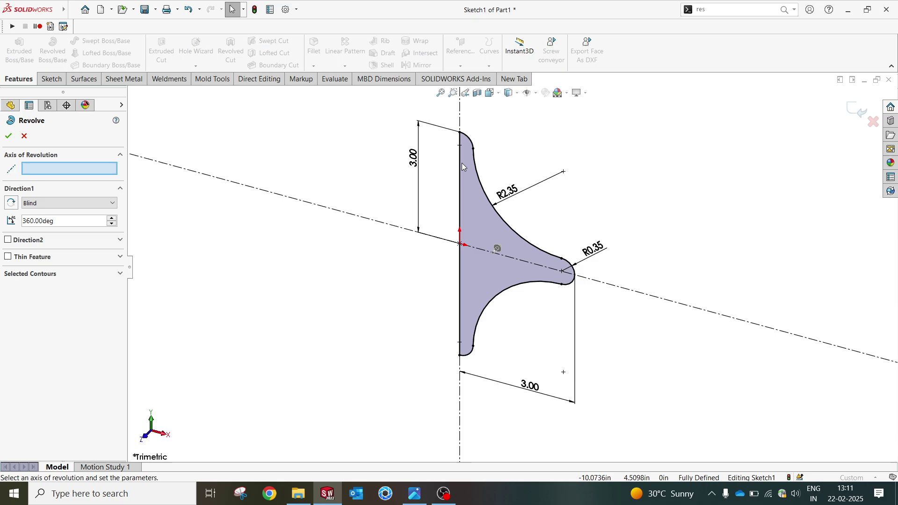
click(458, 165)
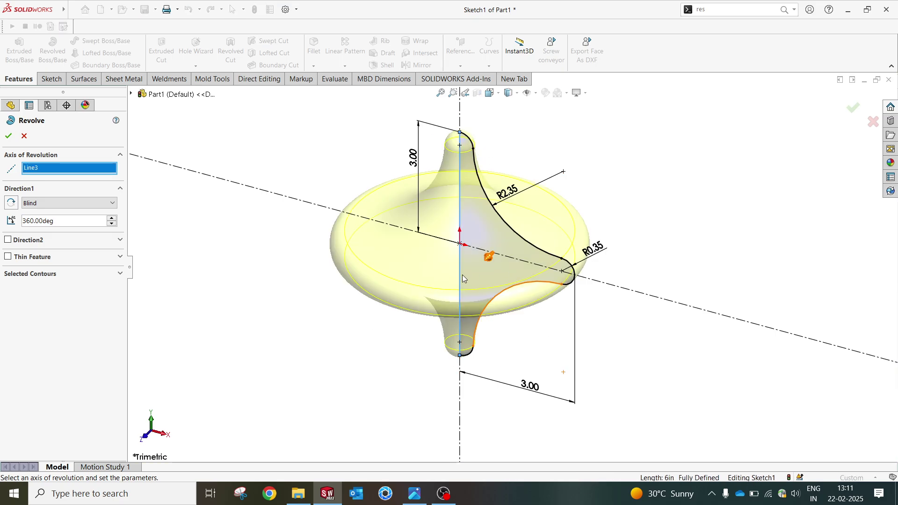
click(9, 135)
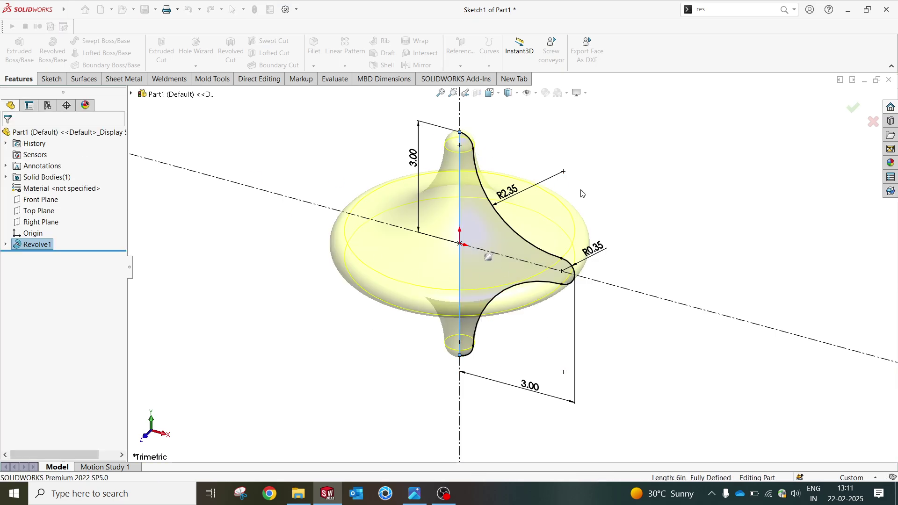
scroll(512, 328, down, 3)
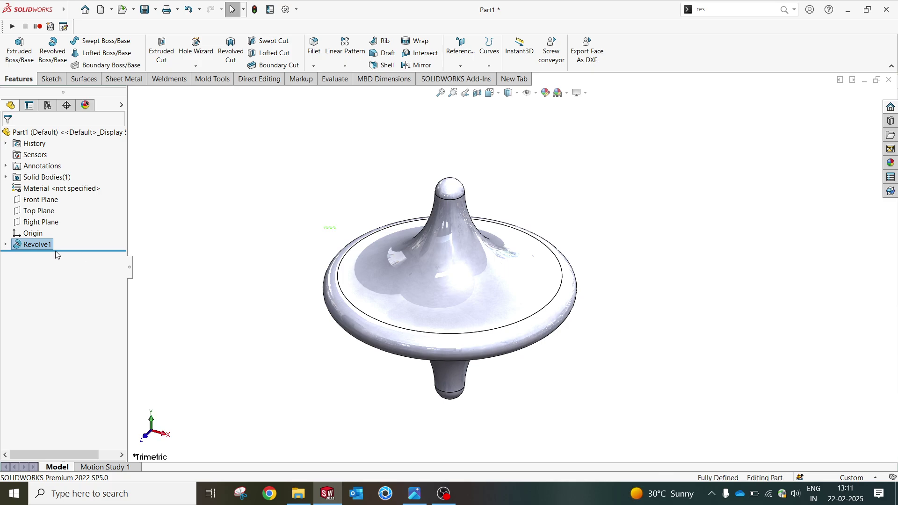
click(47, 203)
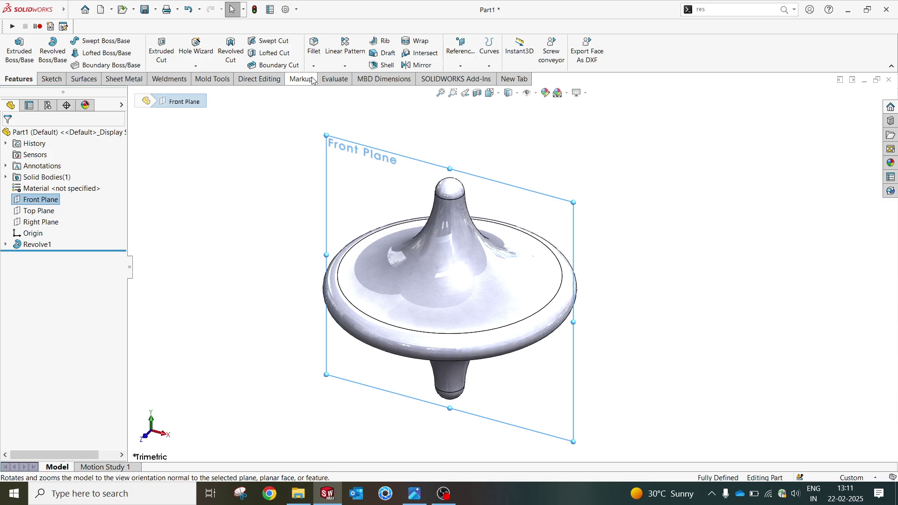
Split the revolved body along the Front Plane, marking the upper resulting body.
click(259, 79)
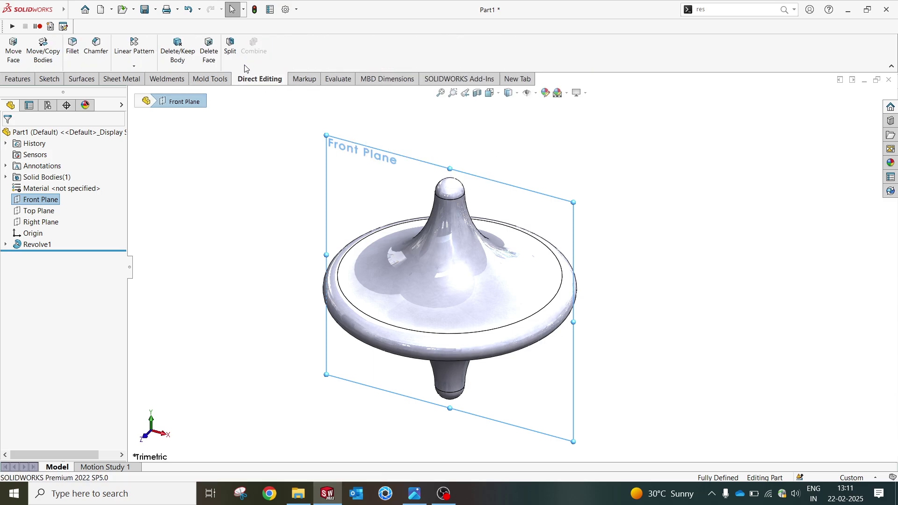
click(230, 46)
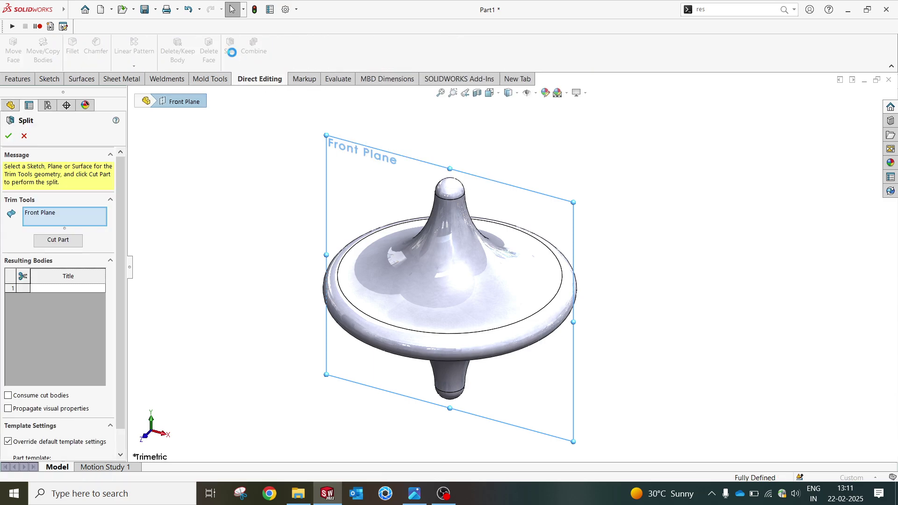
click(63, 239)
click(501, 237)
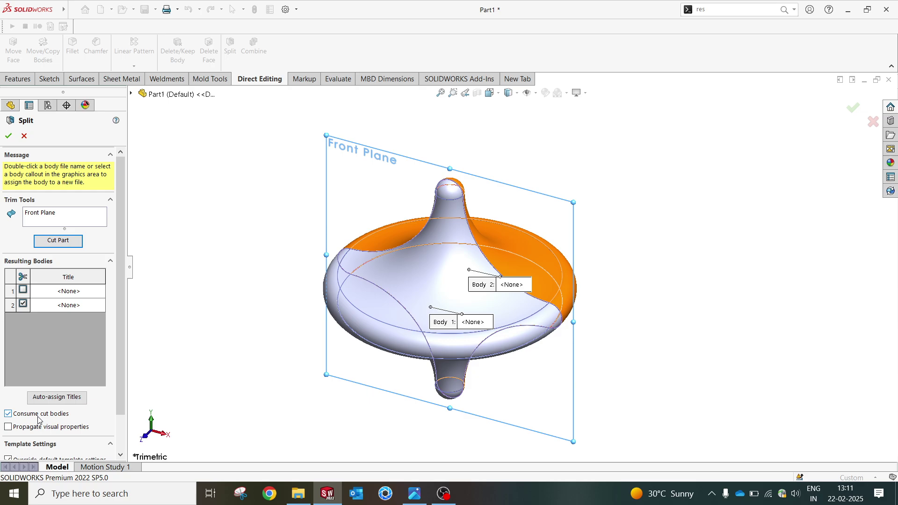
click(7, 135)
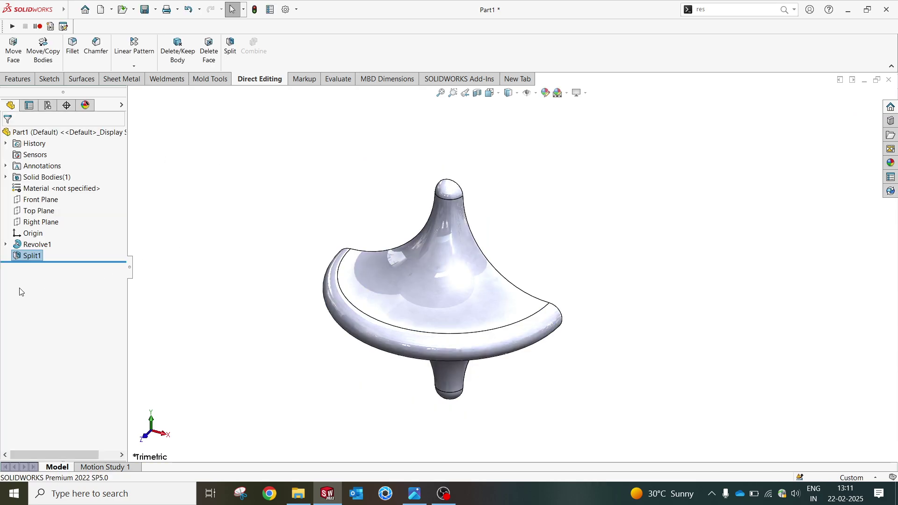
Edit Split1 to uncheck Consume cut bodies, keeping both solid bodies.
right_click(22, 257)
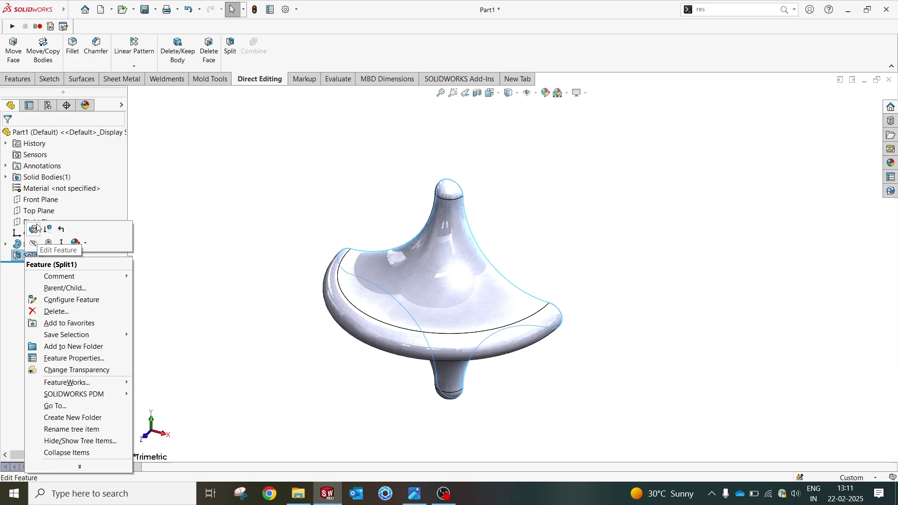
click(34, 231)
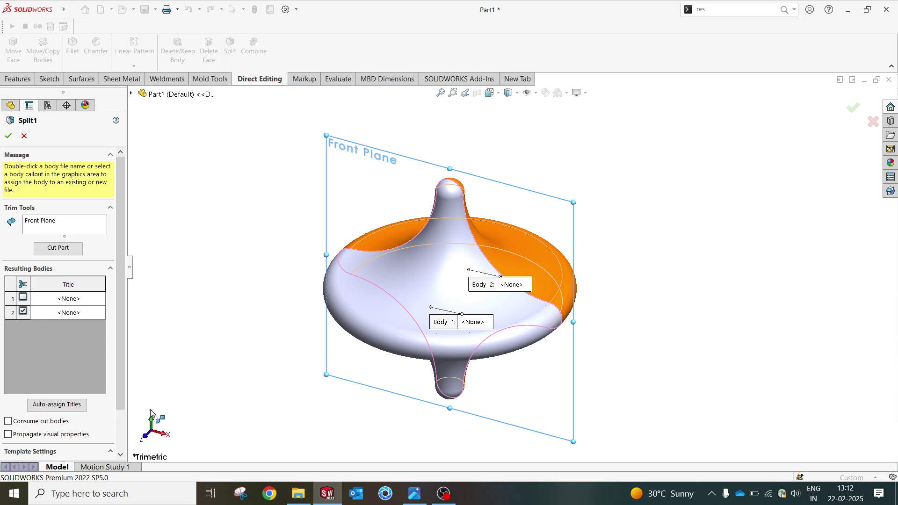
click(10, 137)
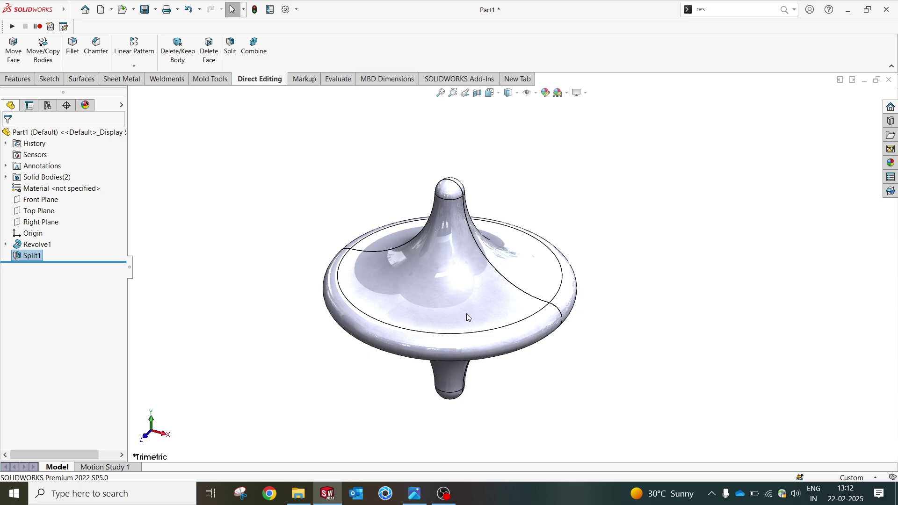
Rotate the Split1[1] body 90° about the Z axis with Move/Copy Bodies.
click(6, 177)
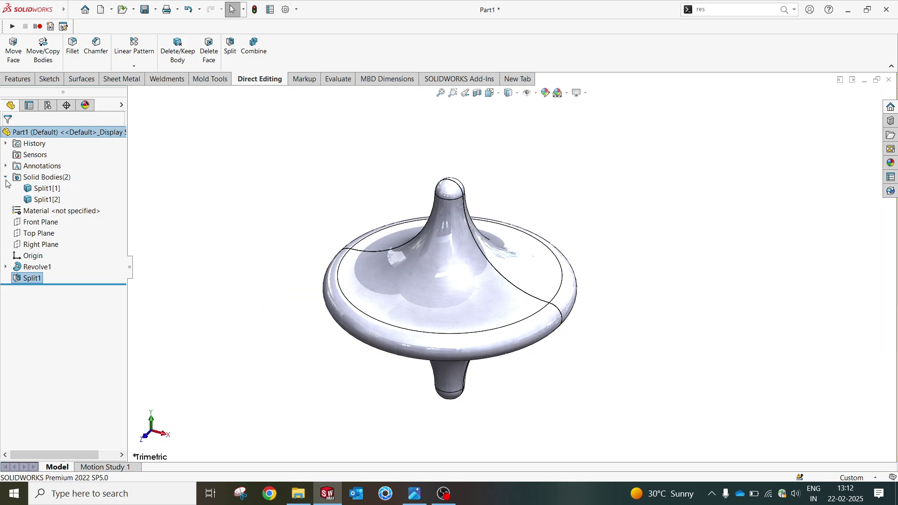
click(47, 199)
click(461, 157)
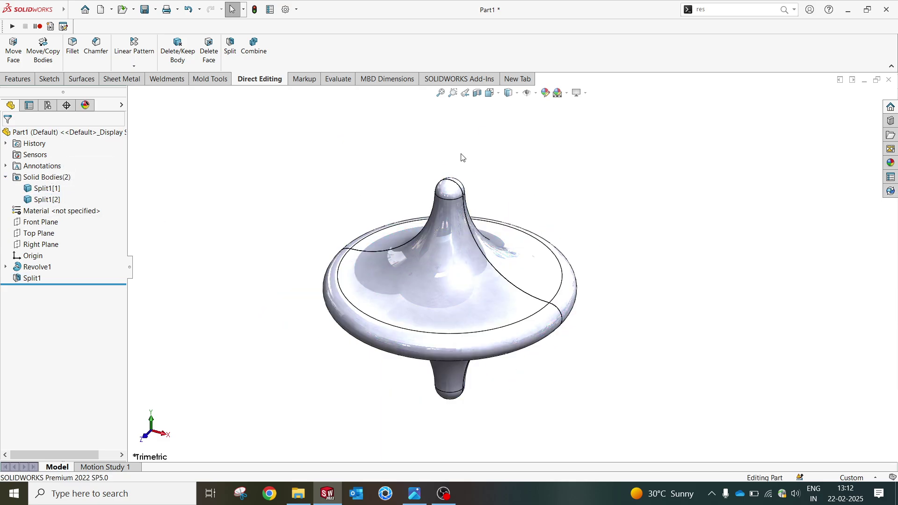
click(43, 51)
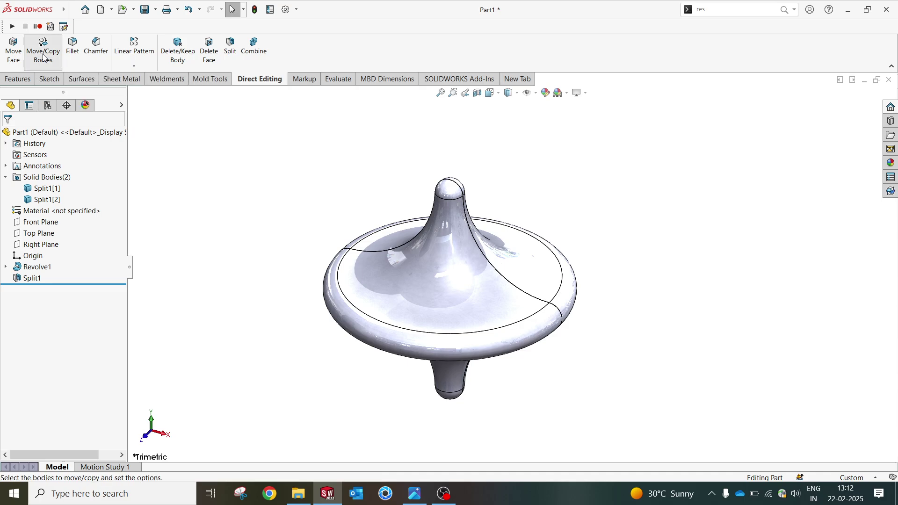
click(558, 284)
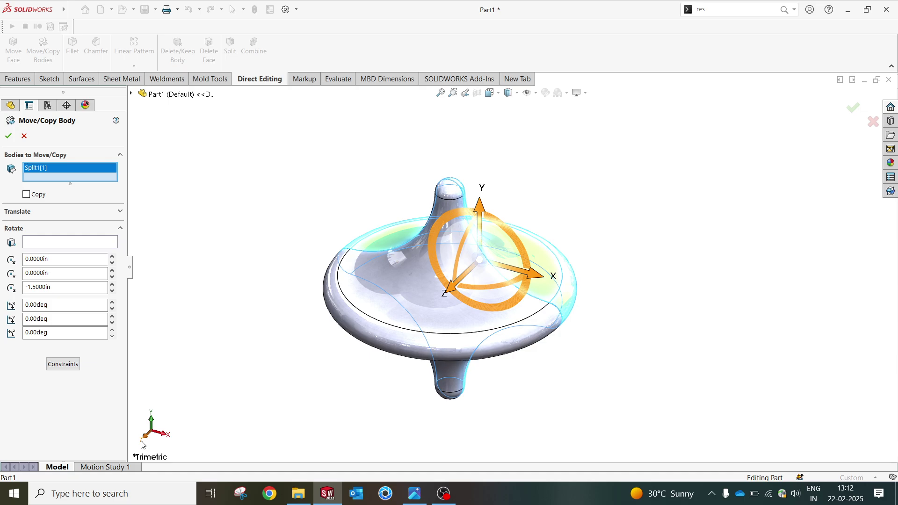
click(37, 332)
text(1)
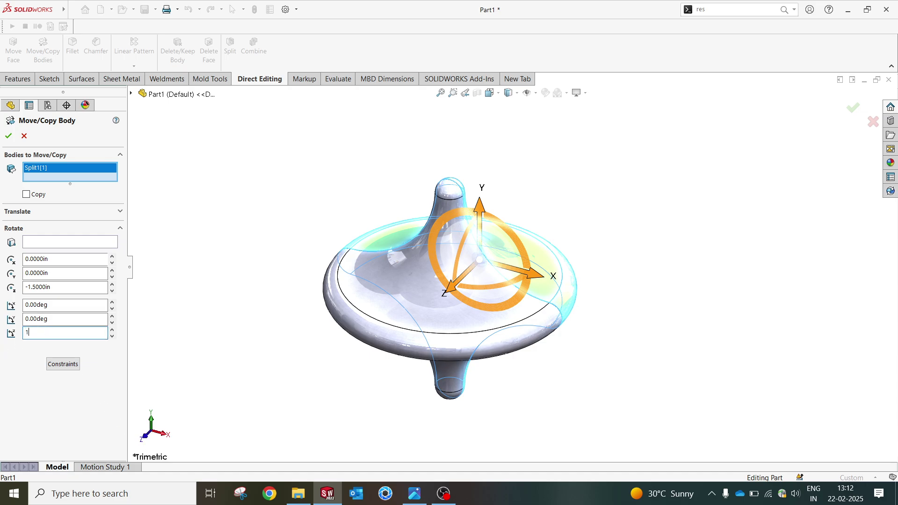
text(80)
key(Return)
key(ctrl+a)
text(90)
key(Return)
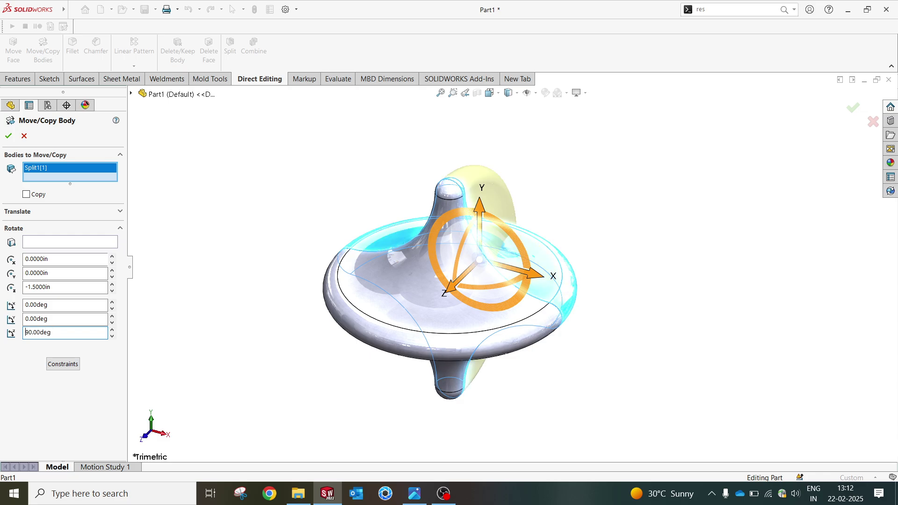
click(8, 136)
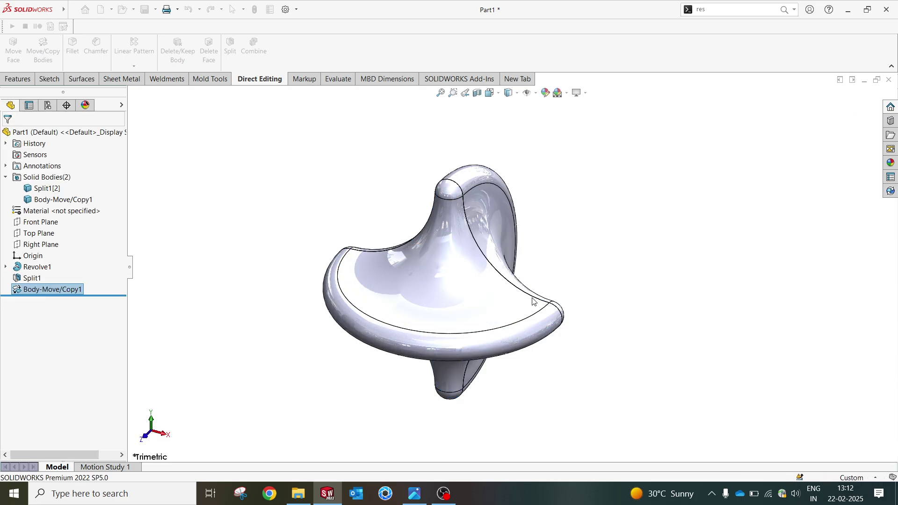
middle_drag(605, 277, 491, 281)
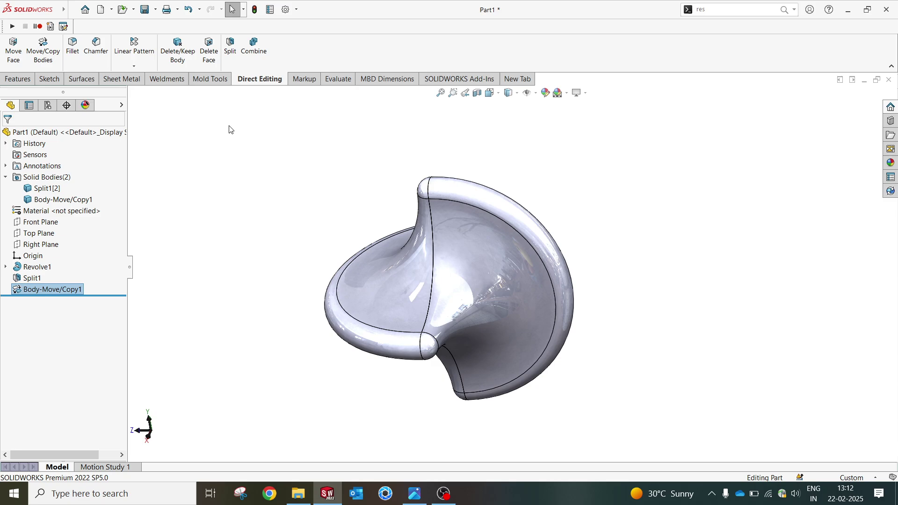
Add Split1[2] and the rotated Body-Move/Copy1 together into Combine1.
click(265, 60)
click(395, 291)
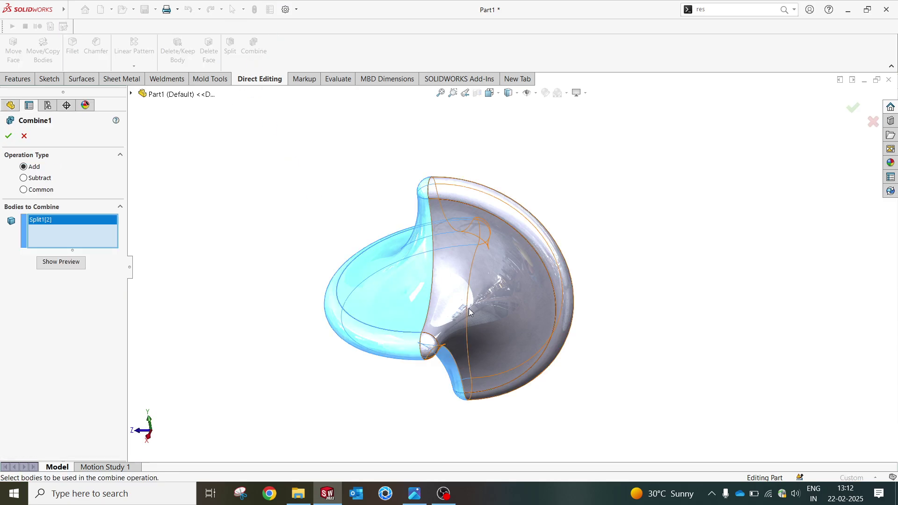
click(470, 312)
click(8, 135)
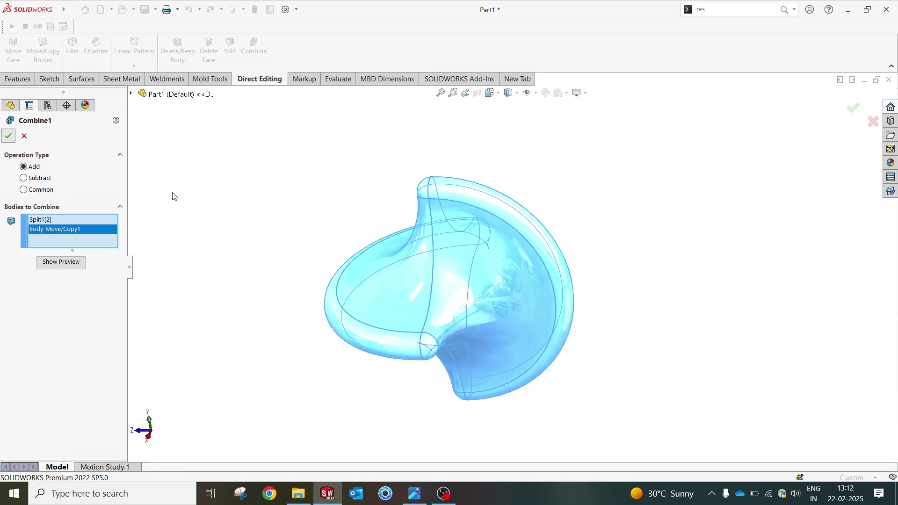
middle_drag(277, 190, 332, 134)
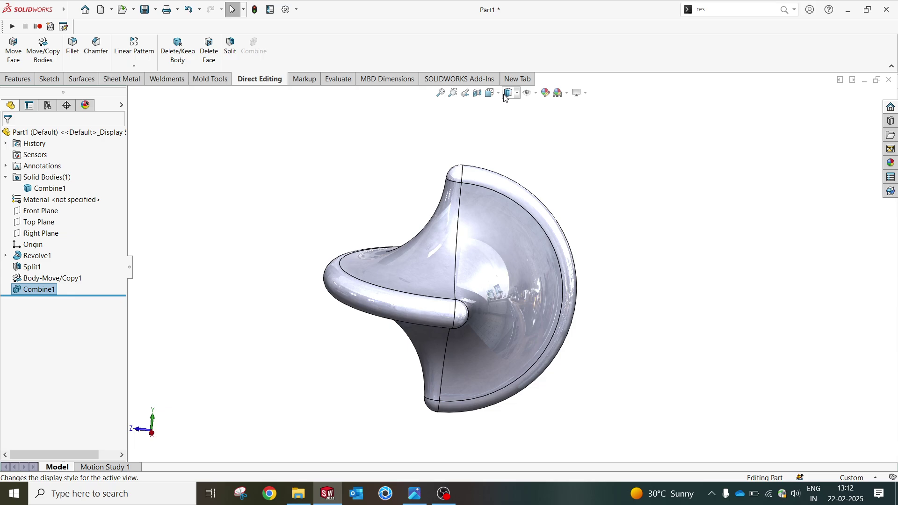
Inspect the merged solid in Shaded, then return to Shaded With Edges.
mouse_move(510, 93)
click(509, 118)
mouse_move(491, 176)
middle_down()
mouse_move(549, 228)
mouse_move(616, 326)
mouse_move(499, 301)
mouse_move(478, 362)
mouse_move(496, 197)
middle_up()
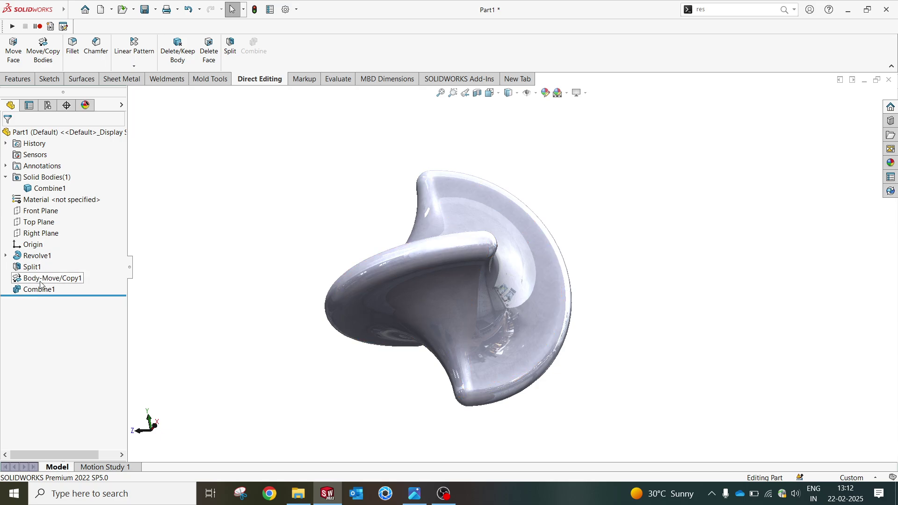
middle_drag(725, 166, 748, 281)
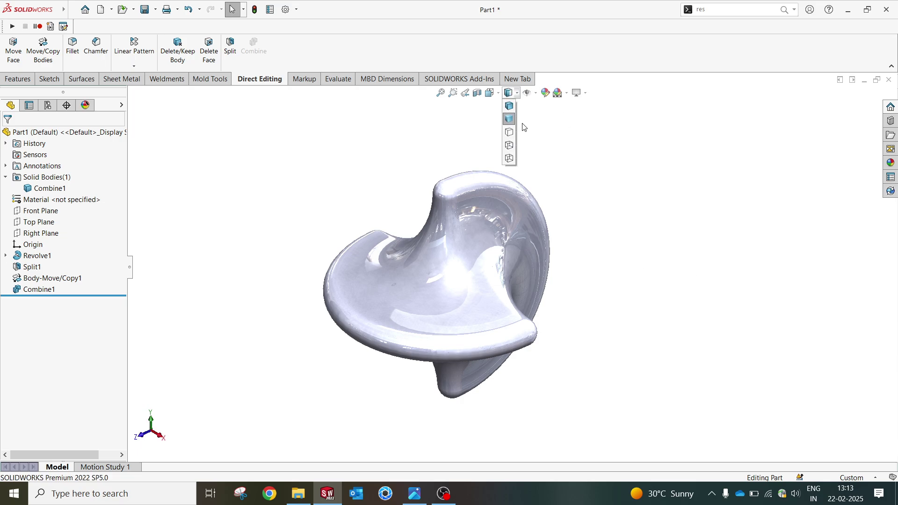
click(509, 107)
middle_drag(585, 217, 588, 206)
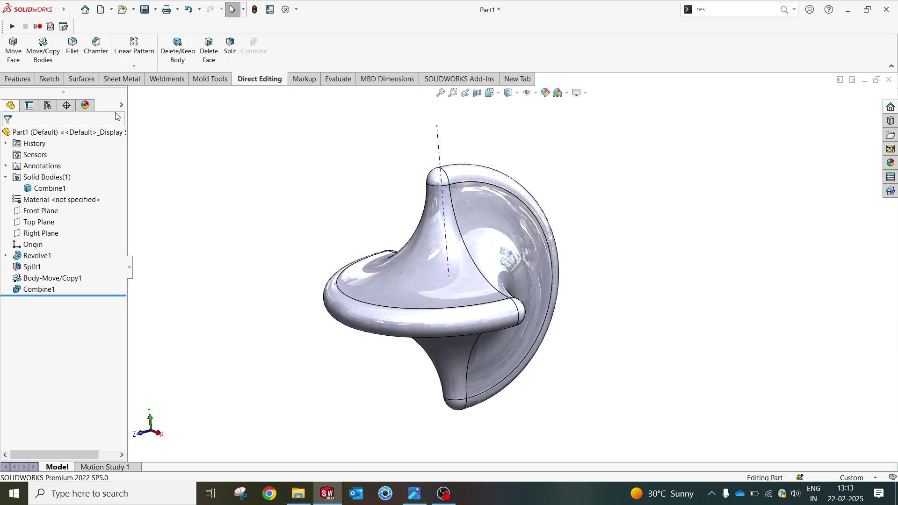
Convert the small top arc, long descending edge and wide lower arc into 3DSketch1.
click(44, 80)
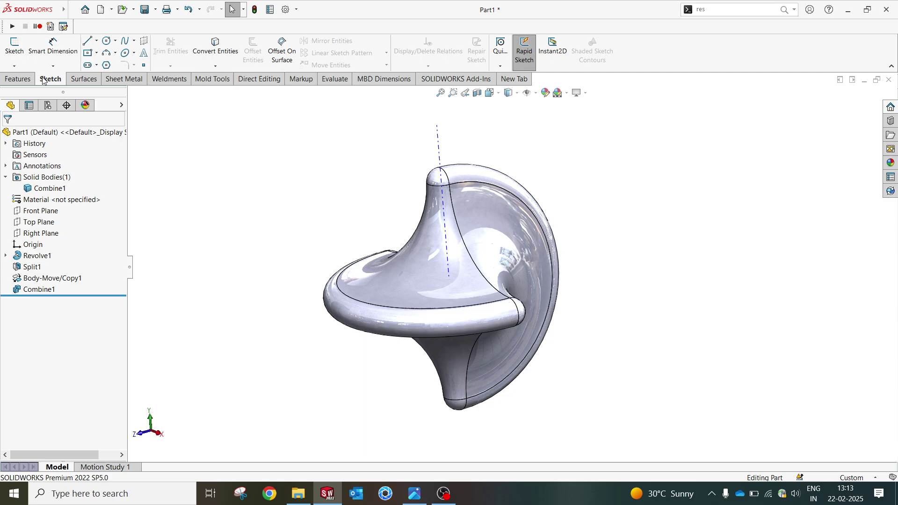
click(14, 66)
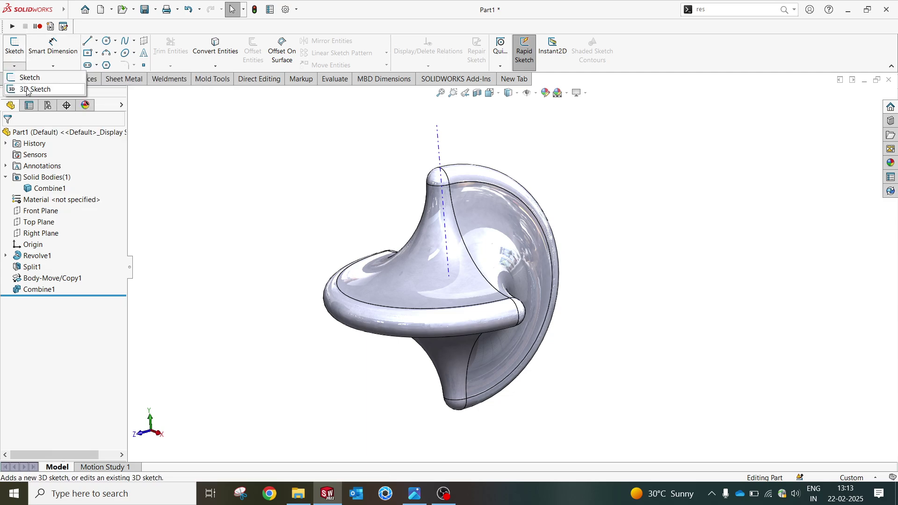
click(27, 90)
scroll(462, 169, up, 4)
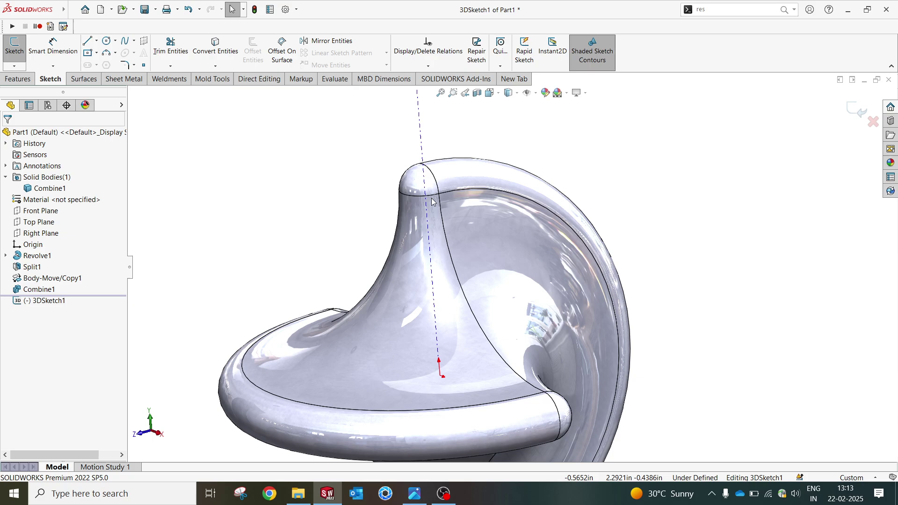
click(433, 199)
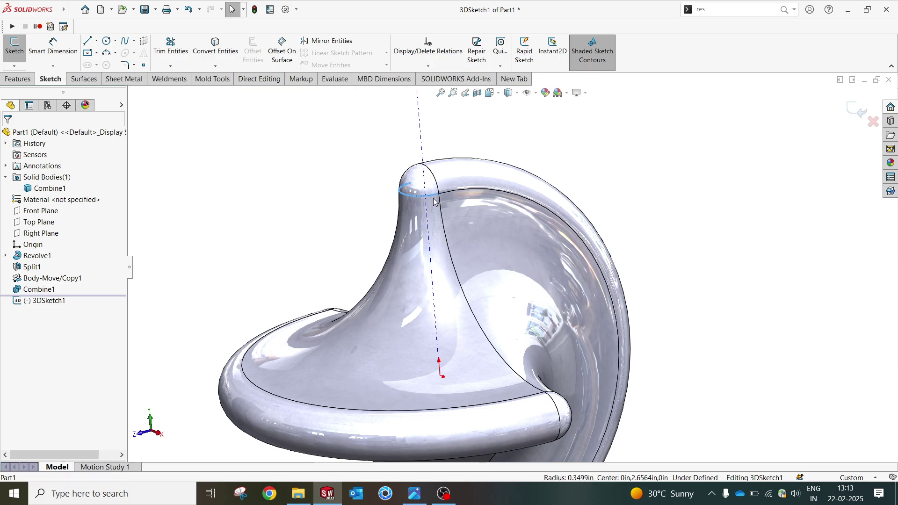
ctrl+click(441, 206)
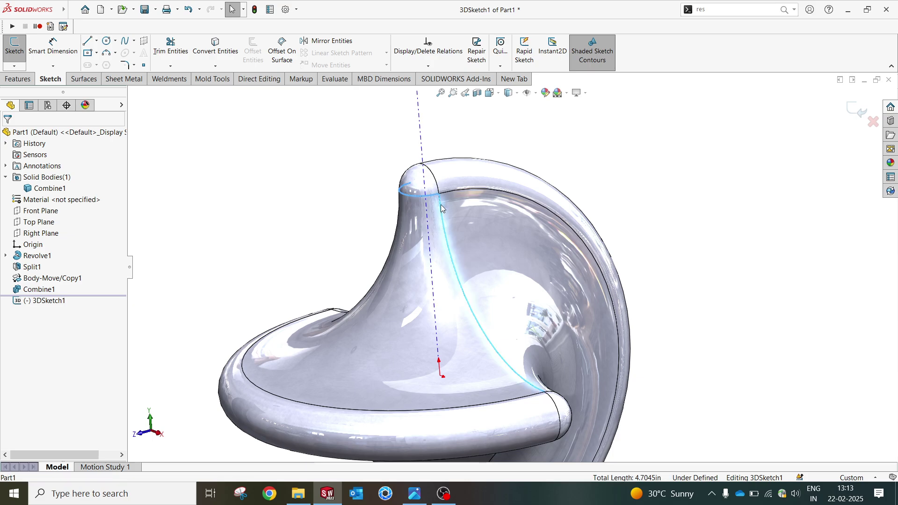
ctrl+click(518, 399)
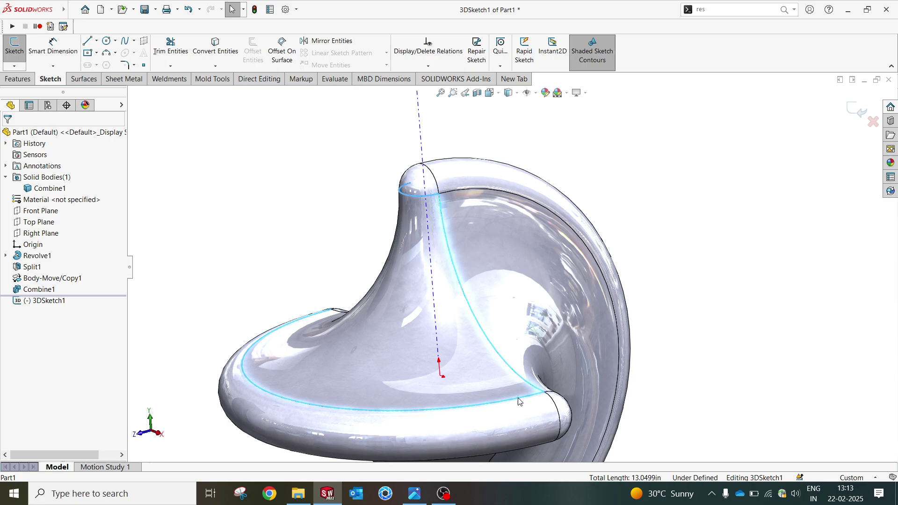
click(215, 51)
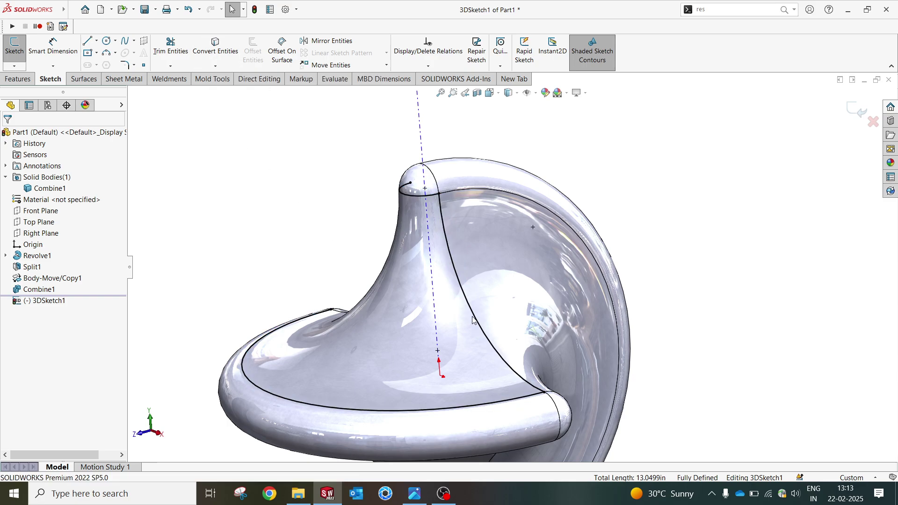
click(855, 117)
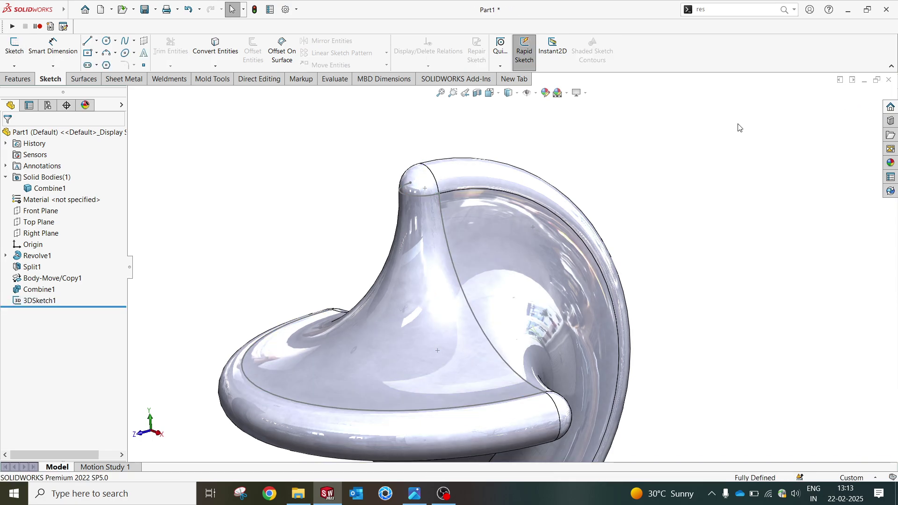
Hide the Combine1 solid so only the sketch curves remain visible.
click(50, 188)
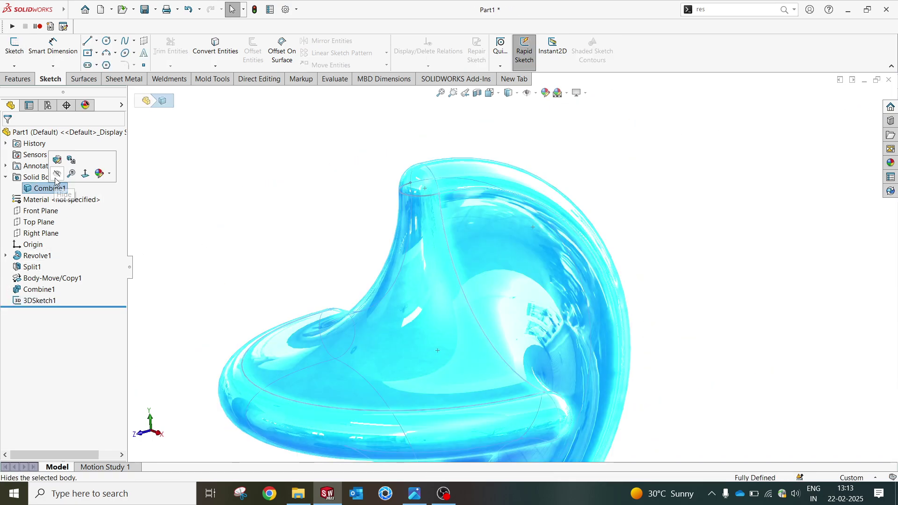
click(56, 175)
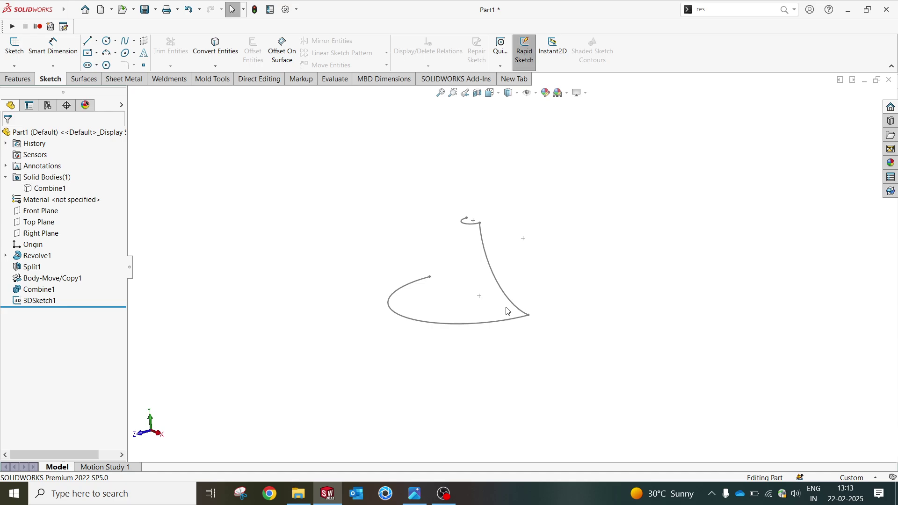
scroll(508, 311, down, 4)
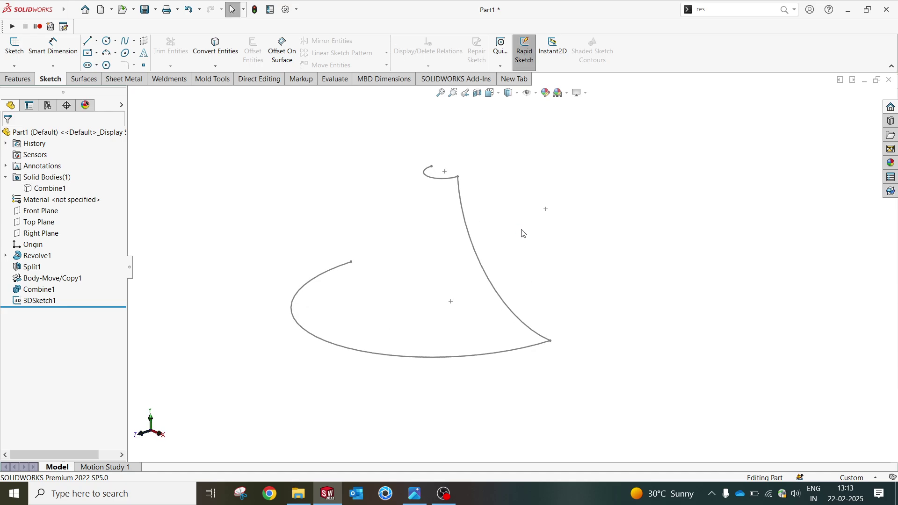
click(24, 79)
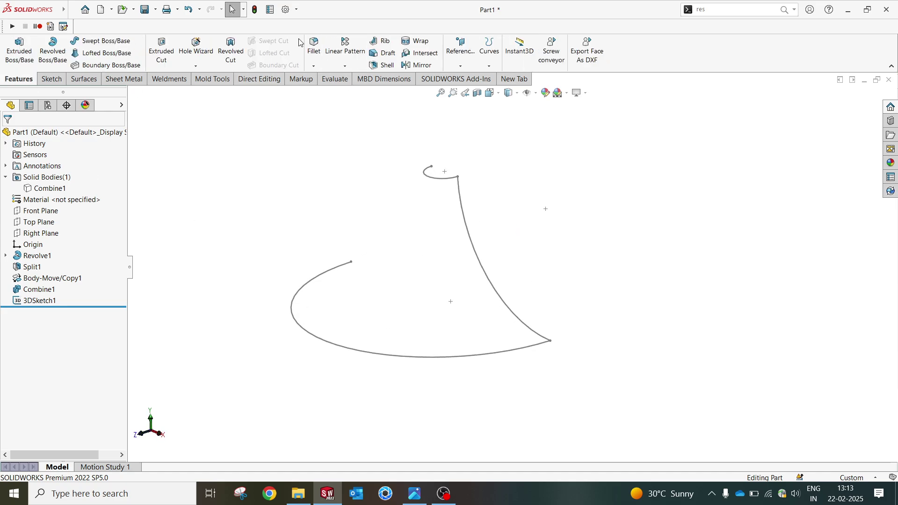
Sweep a 0.055 in circular-profile tube along only the small top arc as Sweep1.
click(90, 43)
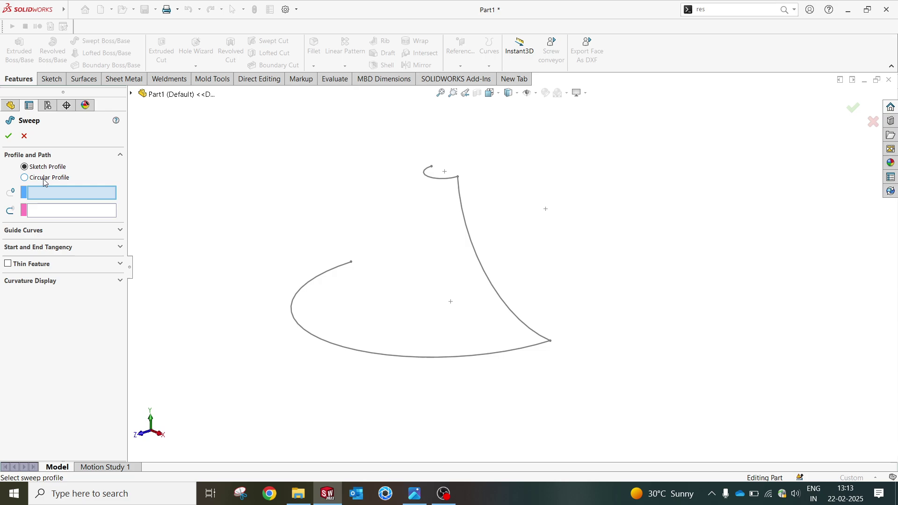
click(44, 178)
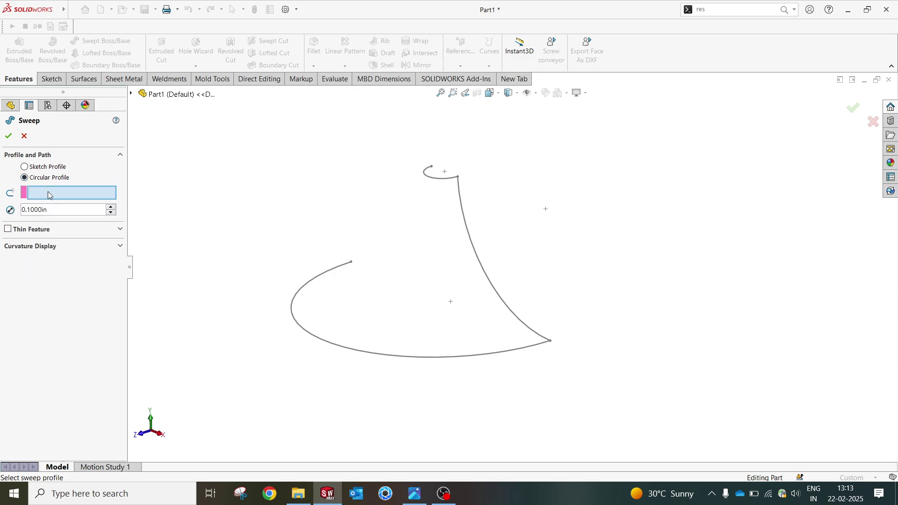
click(459, 187)
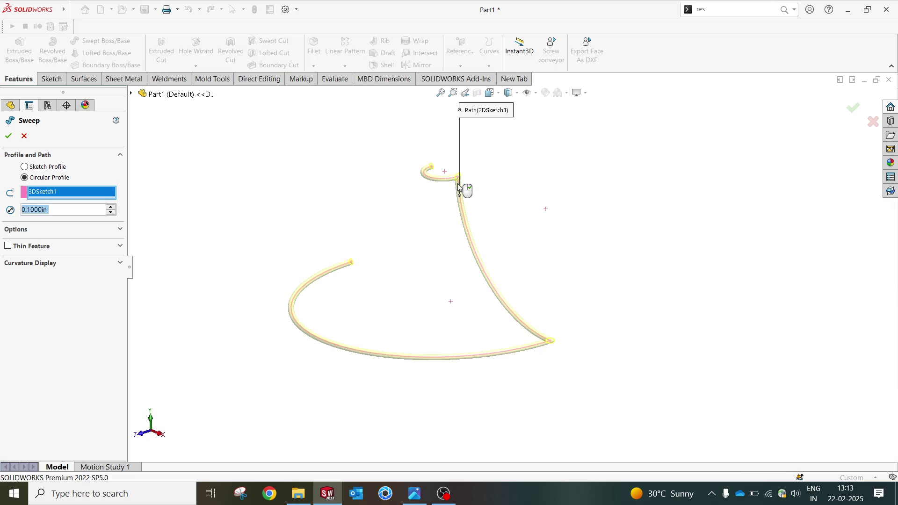
right_click(63, 195)
click(91, 210)
right_click(338, 152)
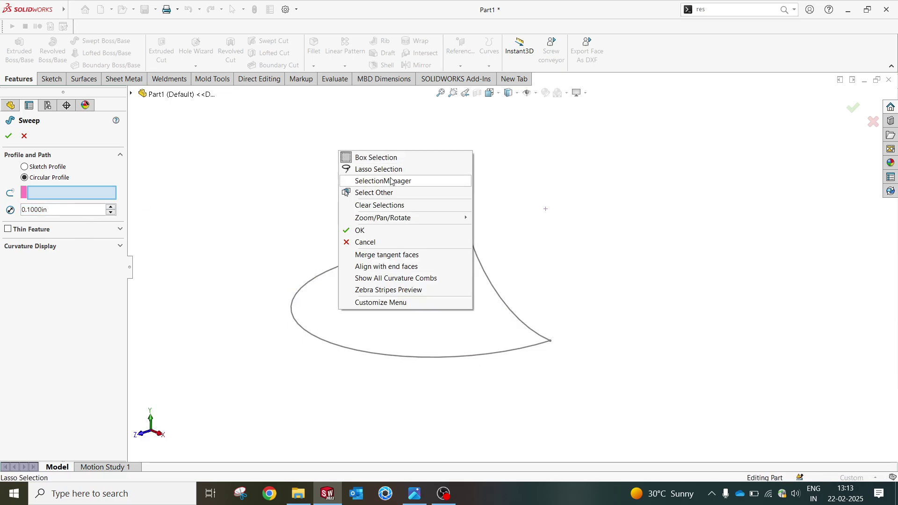
click(391, 182)
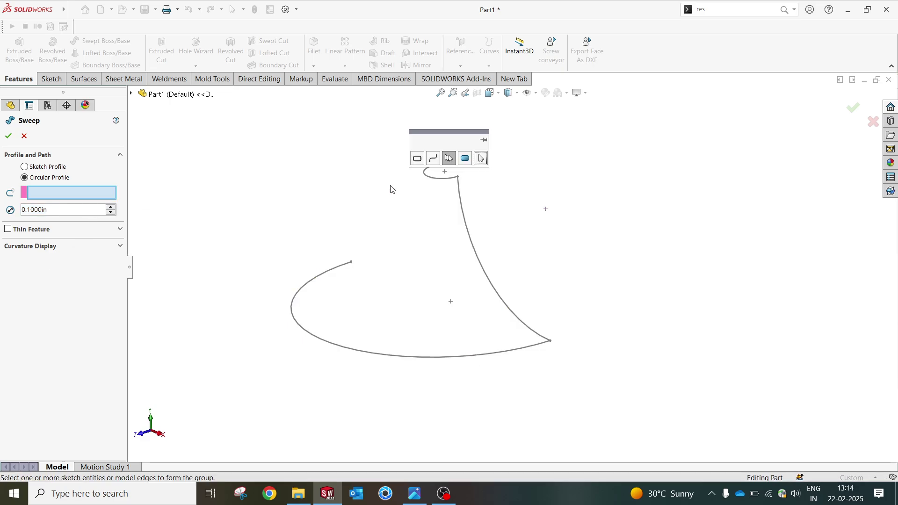
click(445, 178)
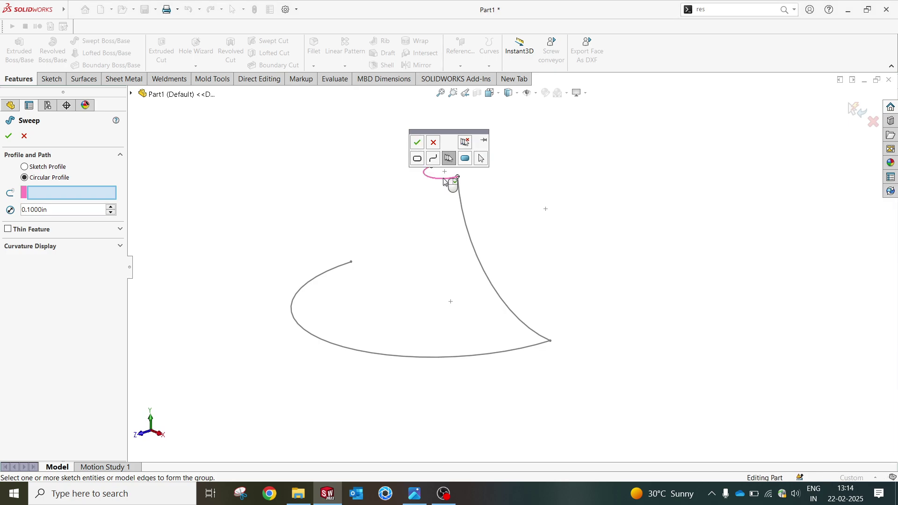
click(418, 142)
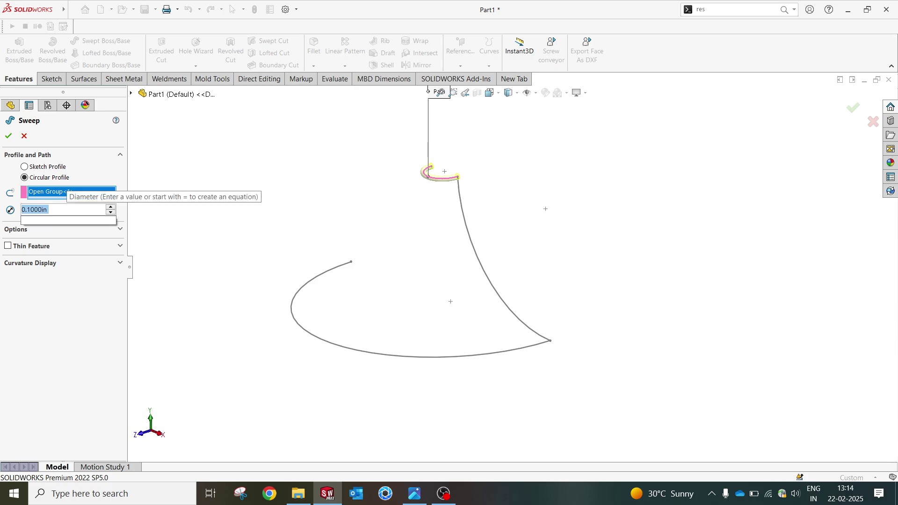
text(0.05)
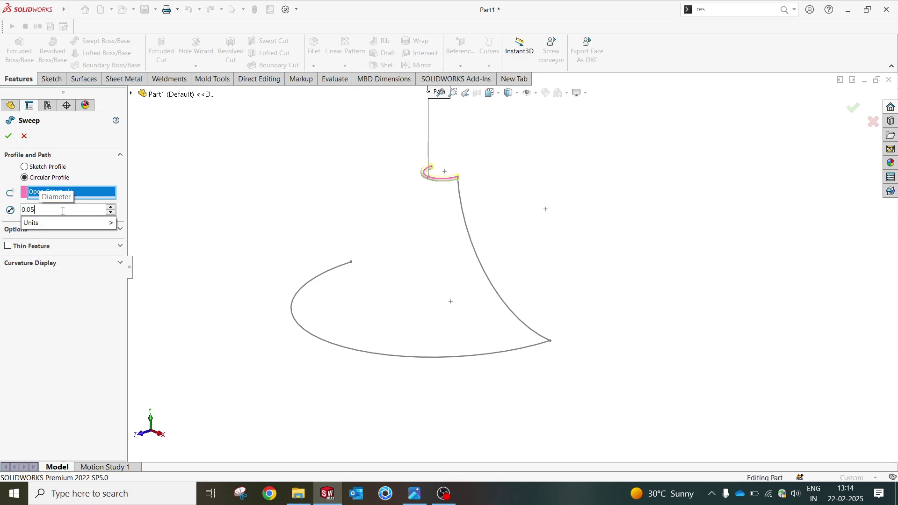
text(5)
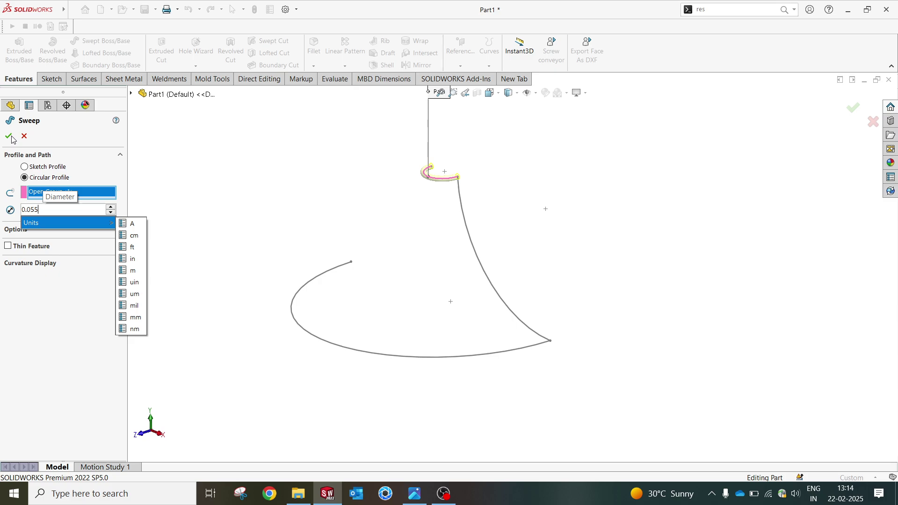
key(Return)
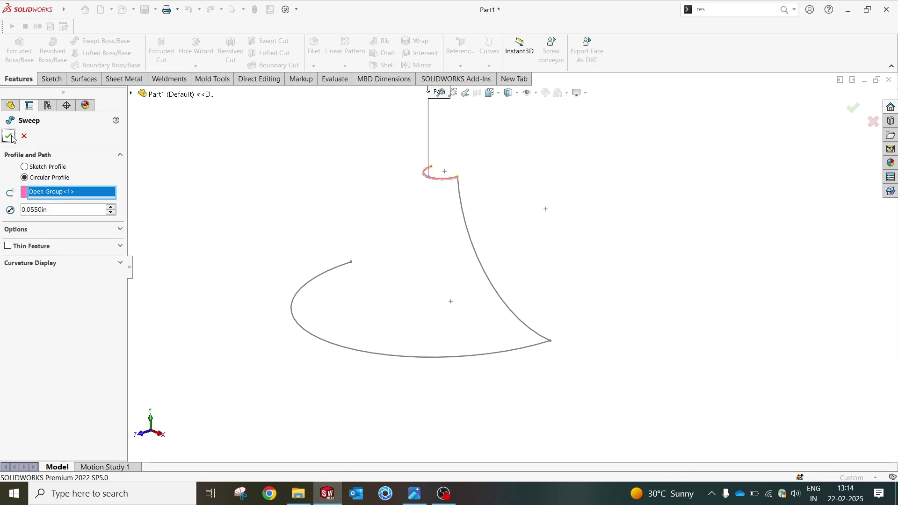
click(8, 136)
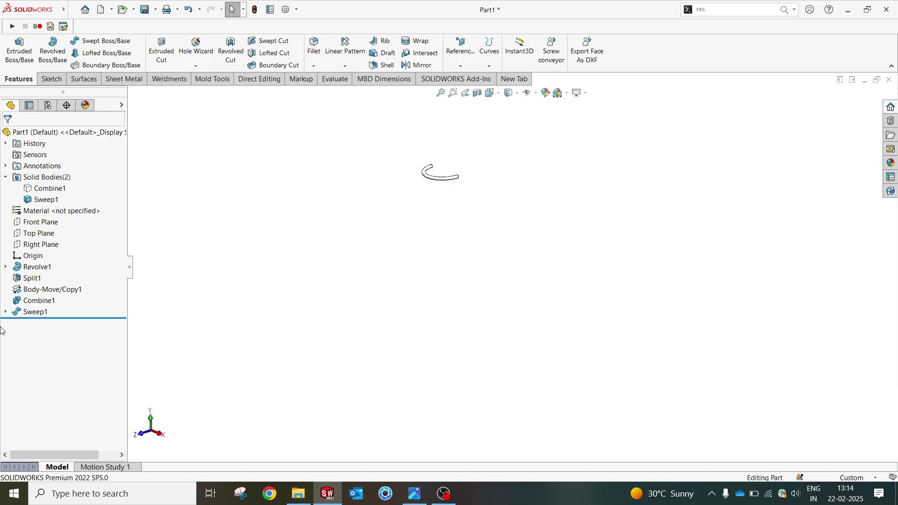
Show 3DSketch1 again from under the sweep feature.
click(6, 311)
click(46, 323)
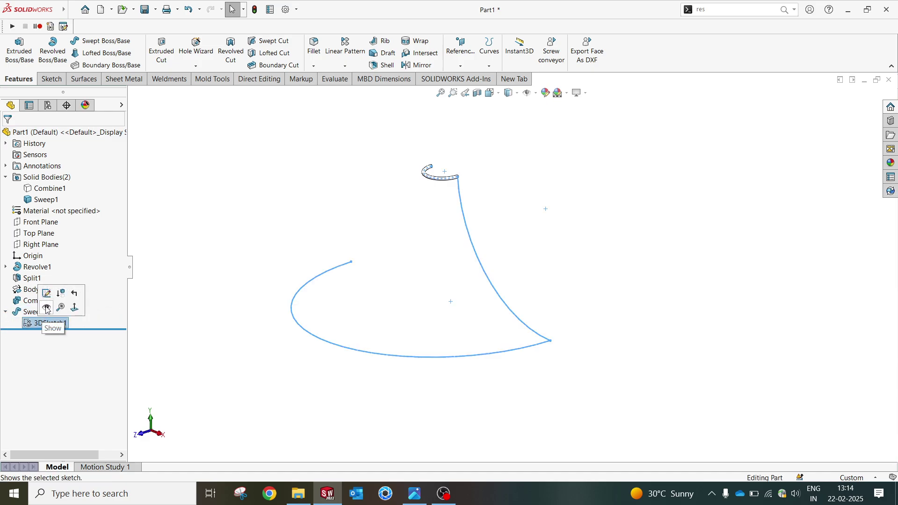
click(46, 308)
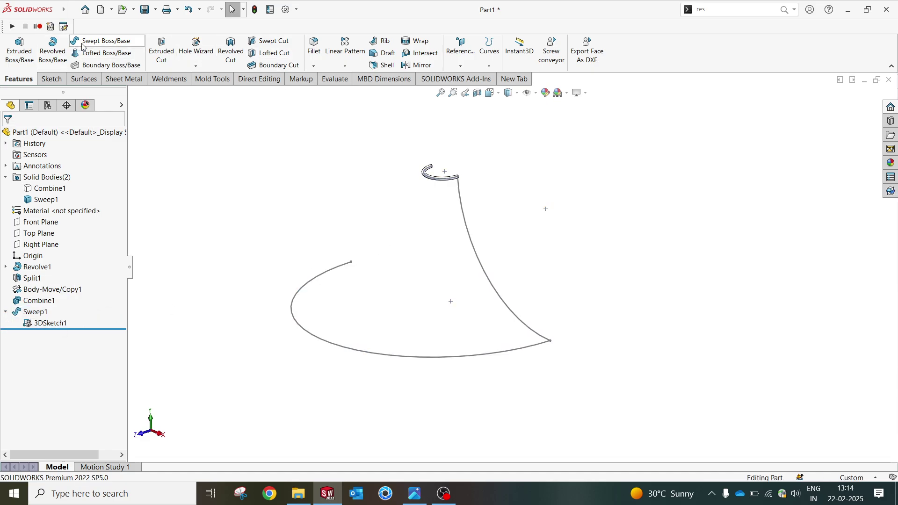
Sweep a 0.055 in circular-profile tube along the wide lower arc as Sweep2.
click(82, 45)
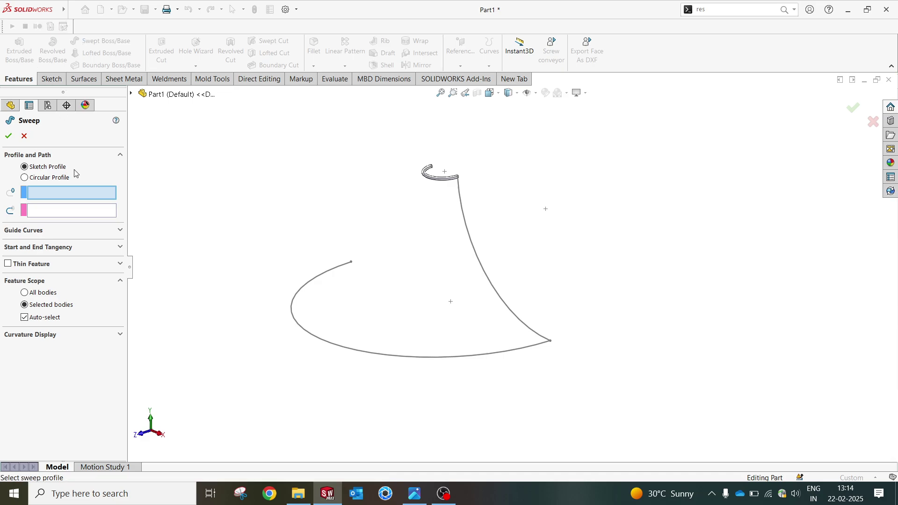
click(53, 177)
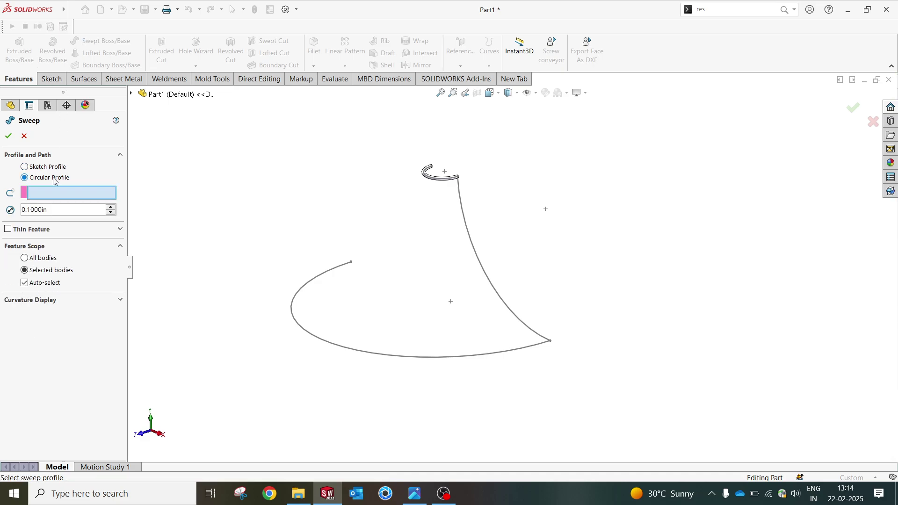
click(301, 332)
click(302, 332)
right_click(301, 333)
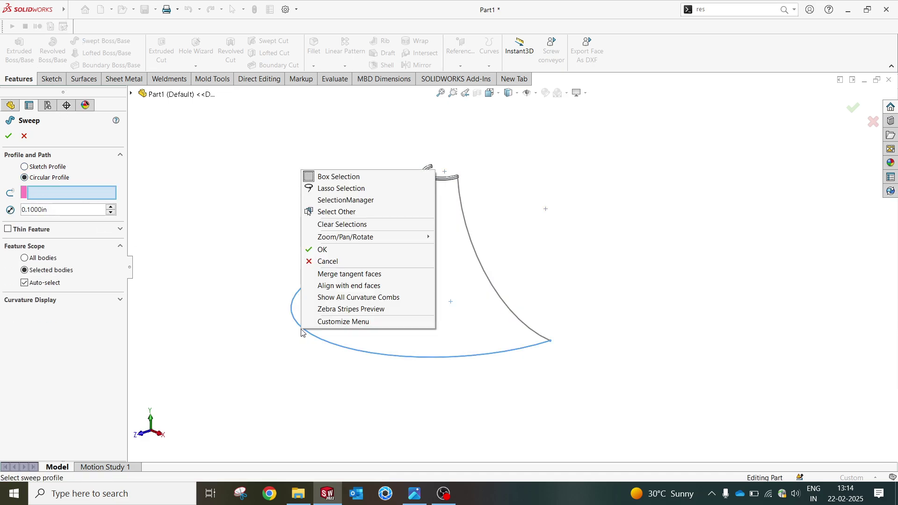
click(347, 200)
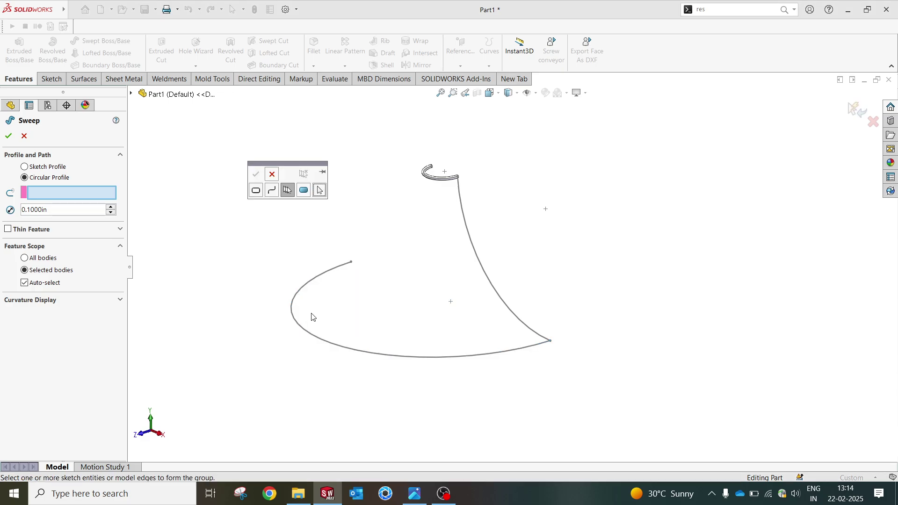
click(301, 326)
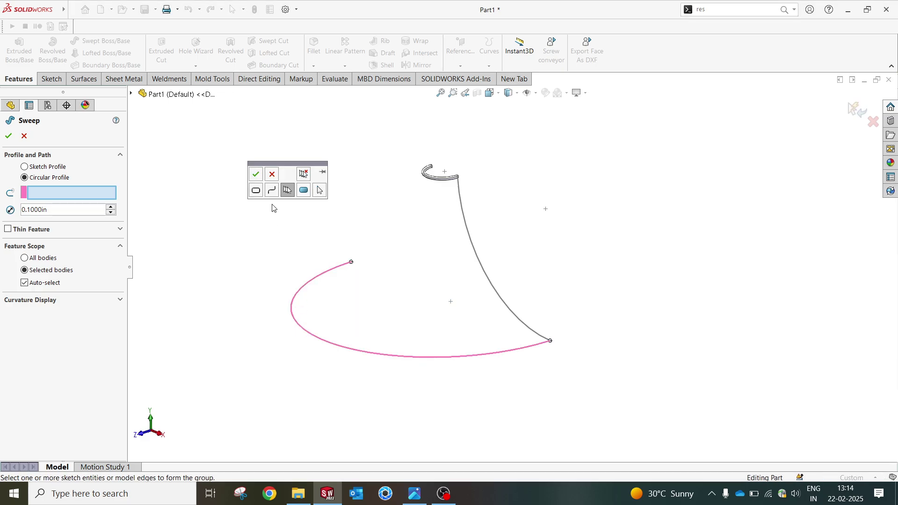
click(256, 175)
text(0)
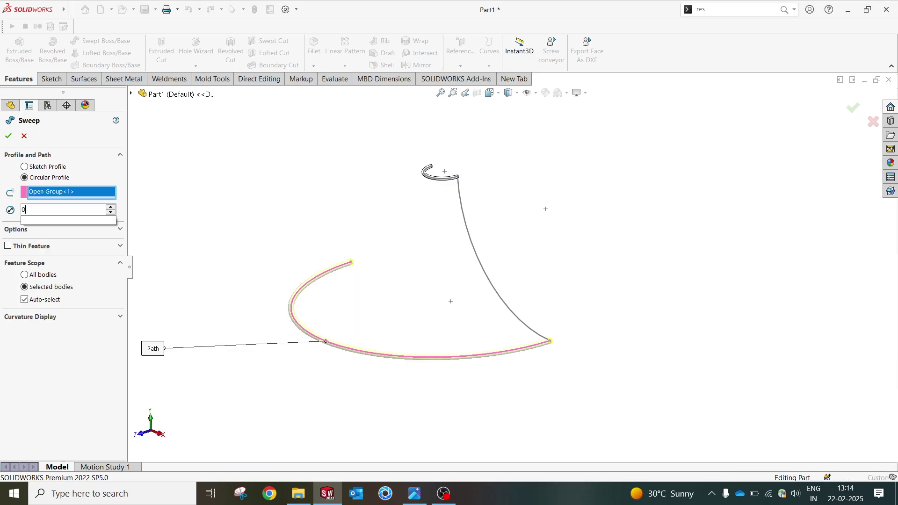
text(.055)
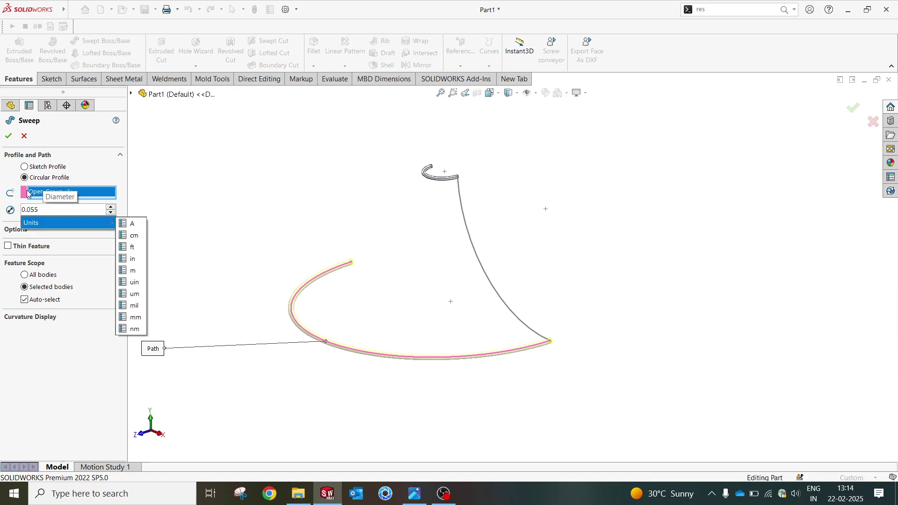
key(Return)
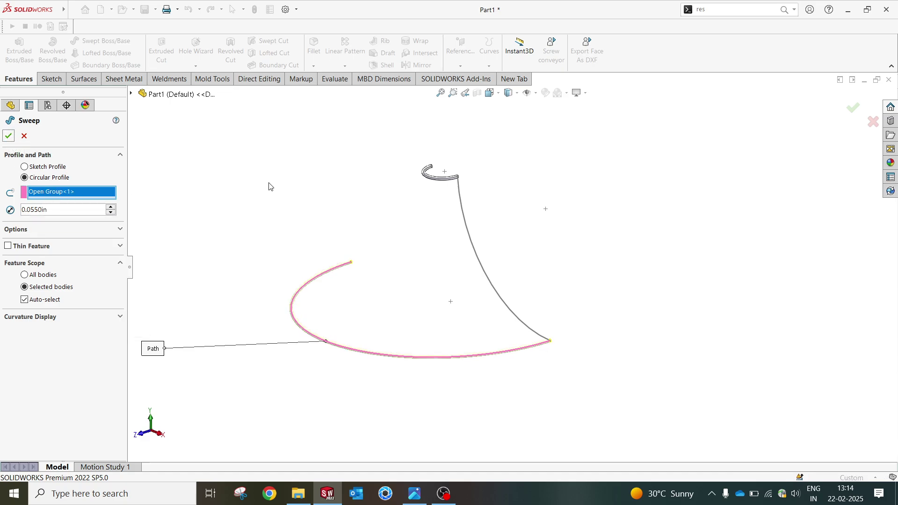
click(8, 136)
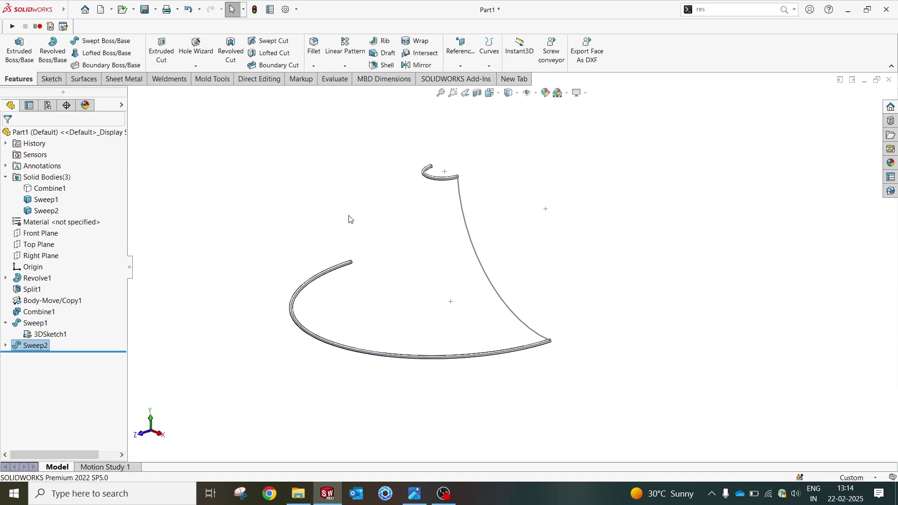
Set up a 0.05 in circular tube sweep along the long descending curve, with Merge result off.
scroll(444, 208, down, 3)
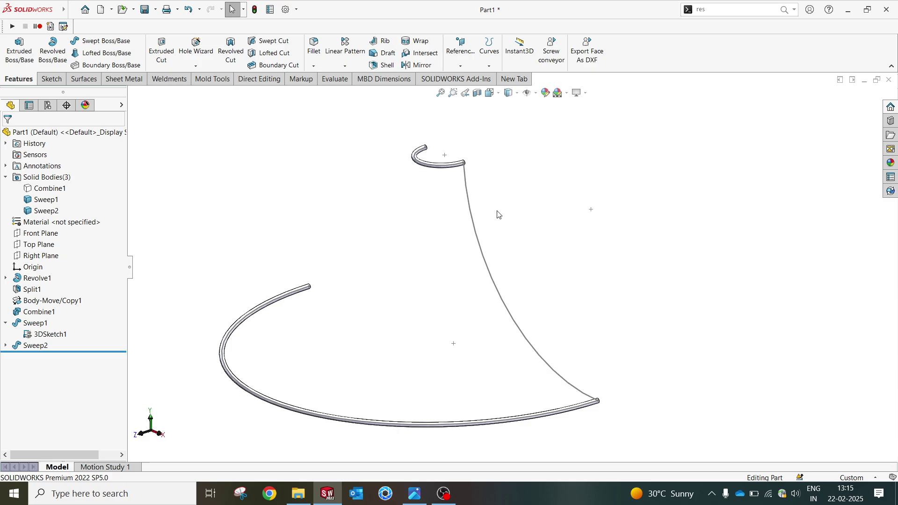
click(105, 42)
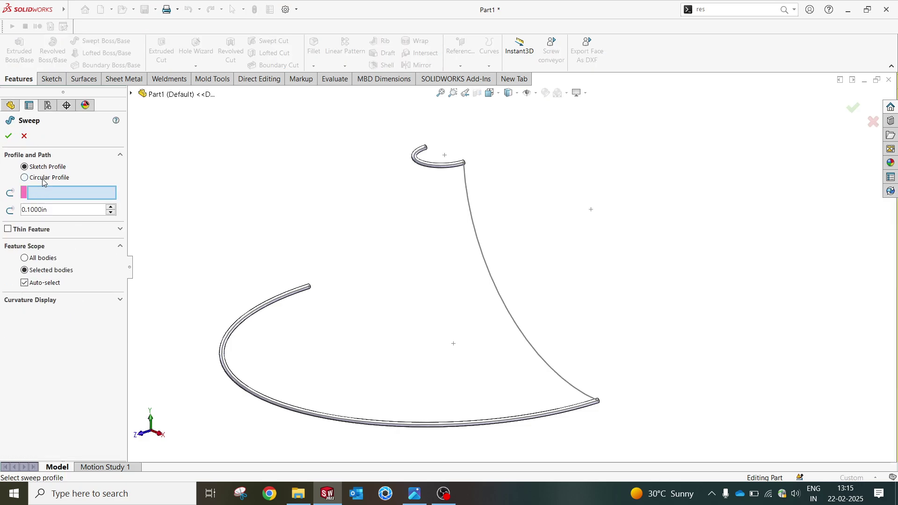
click(43, 182)
right_click(301, 213)
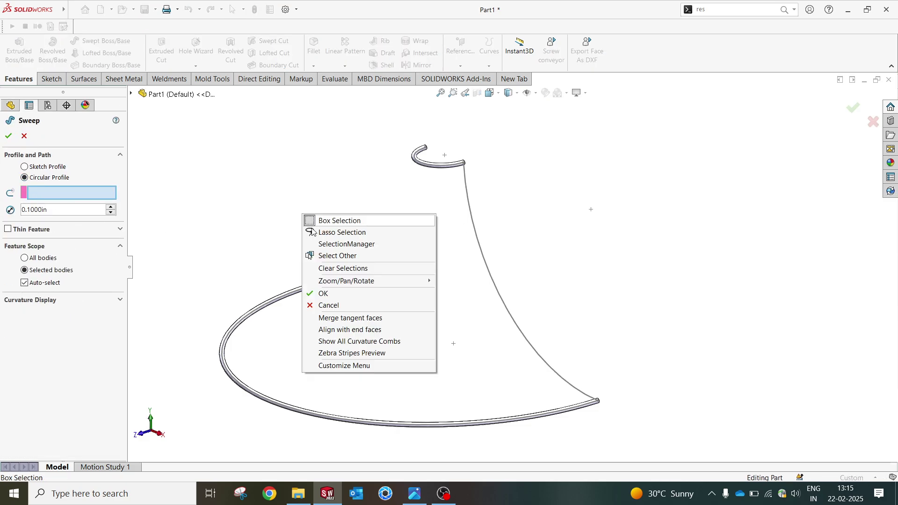
click(327, 243)
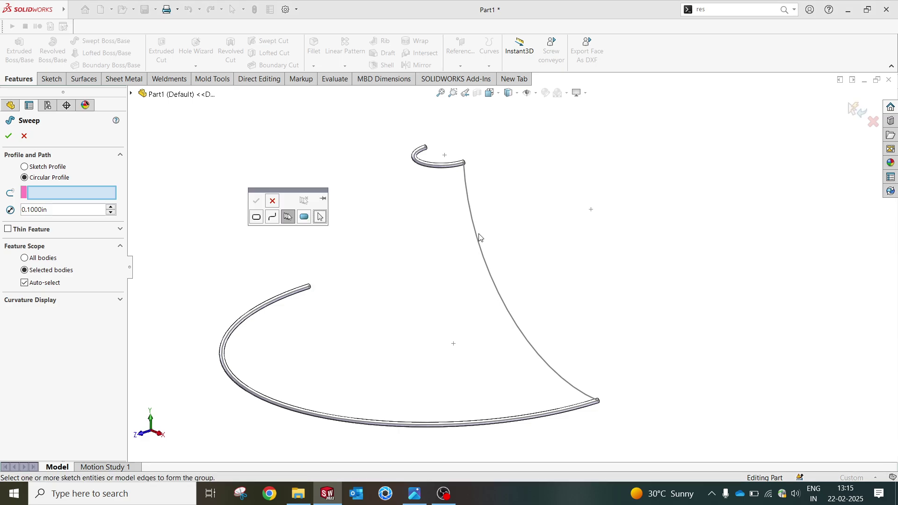
click(478, 237)
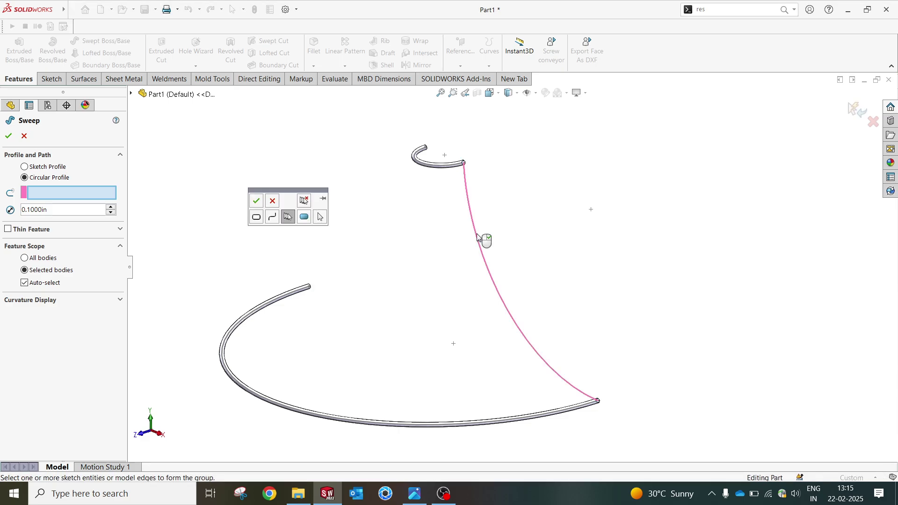
click(257, 201)
text(0.05)
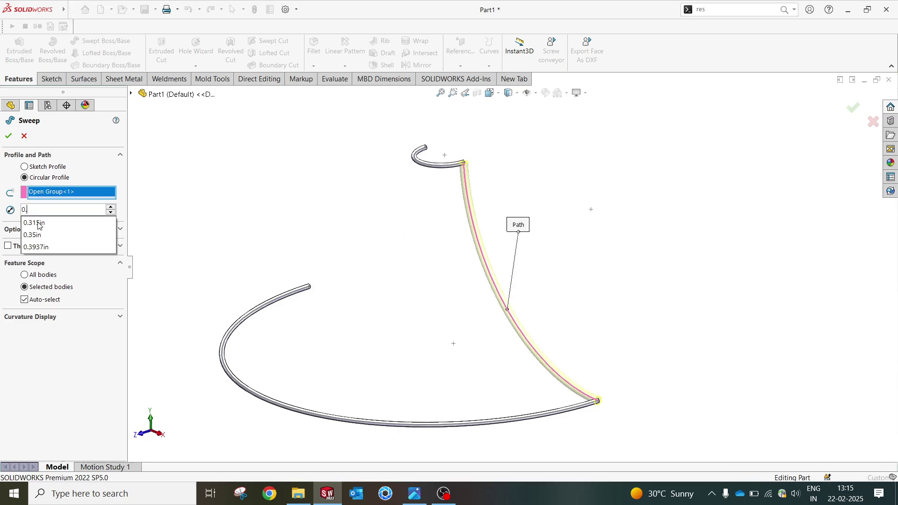
click(7, 137)
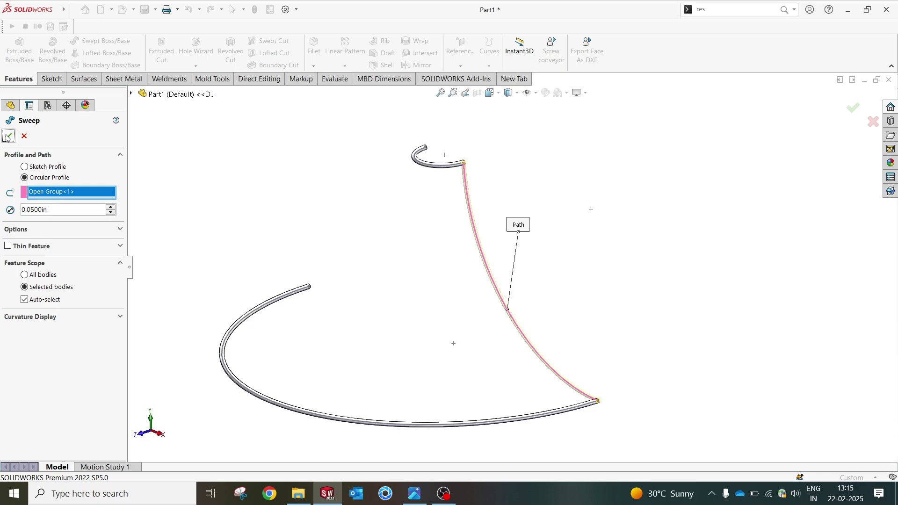
click(19, 230)
click(40, 270)
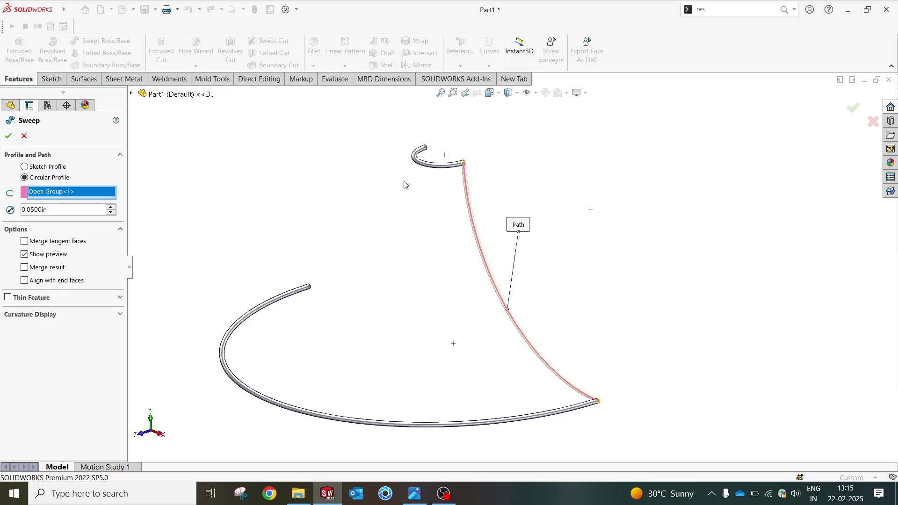
Finish the Sweep3 tube and turn on temporary axes.
click(8, 136)
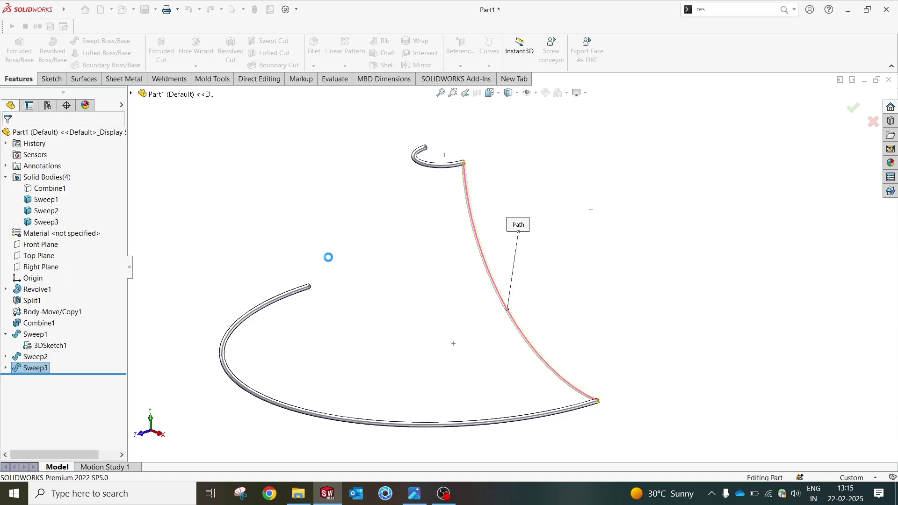
scroll(470, 194, down, 6)
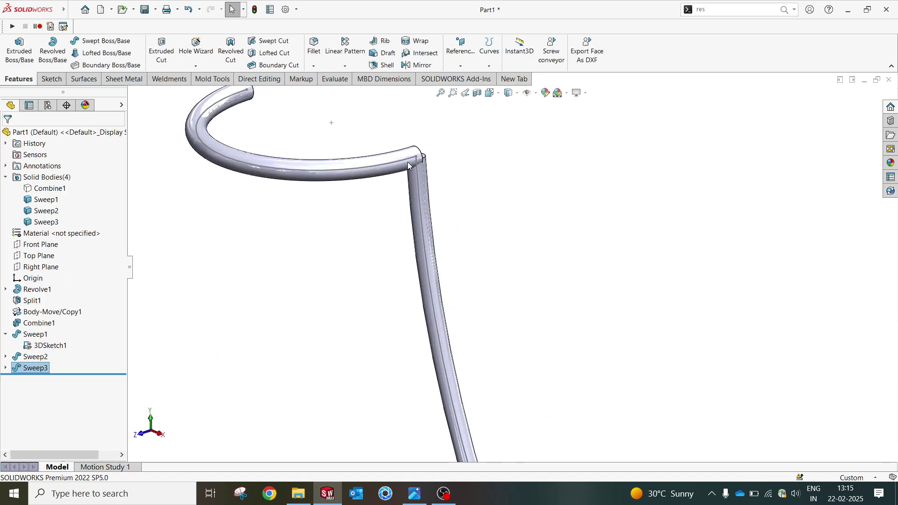
scroll(461, 199, up, 3)
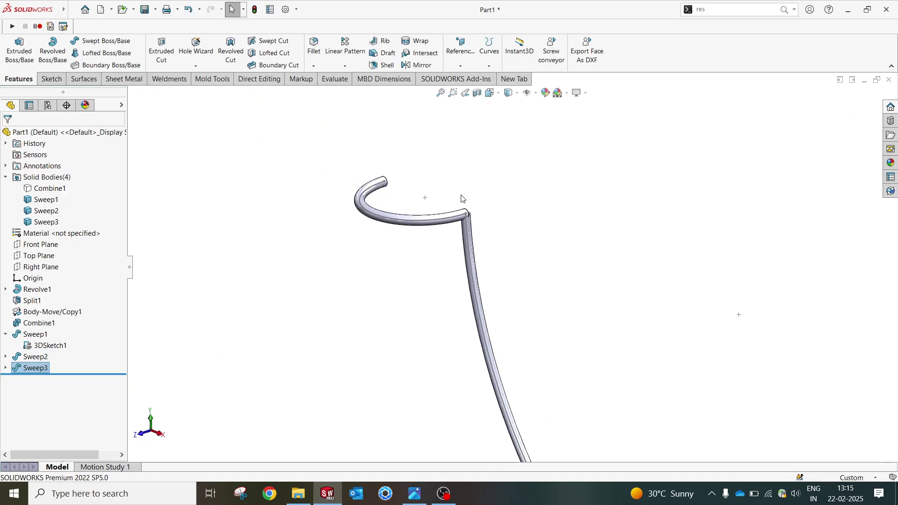
click(536, 93)
click(542, 108)
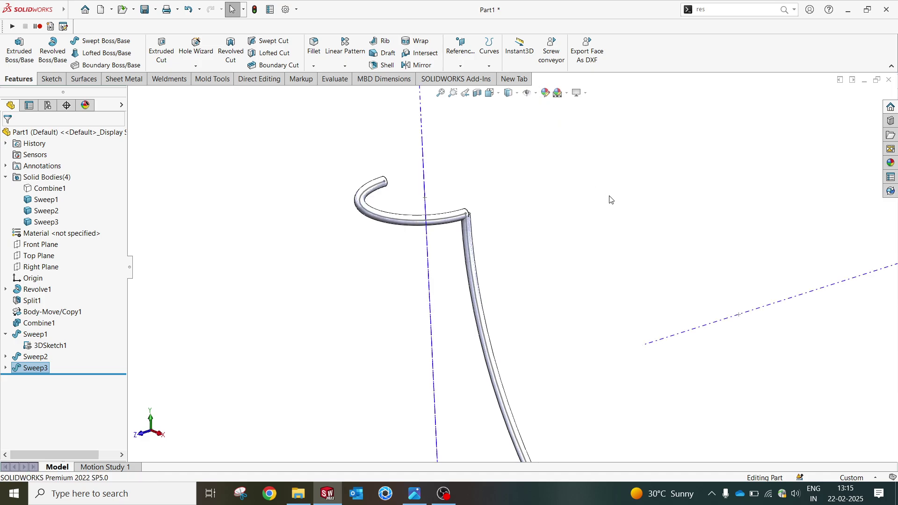
Start a circular pattern about the vertical axis over 180°, with reversed direction.
click(335, 67)
click(353, 91)
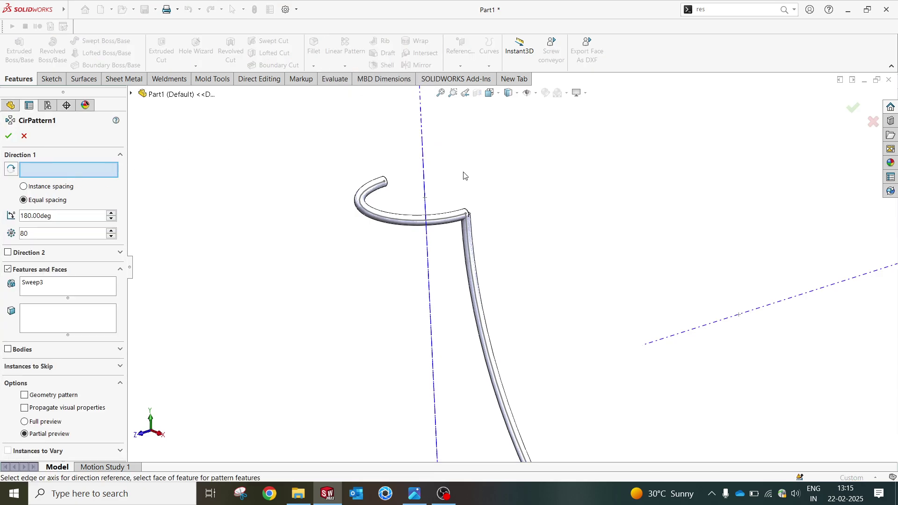
click(423, 169)
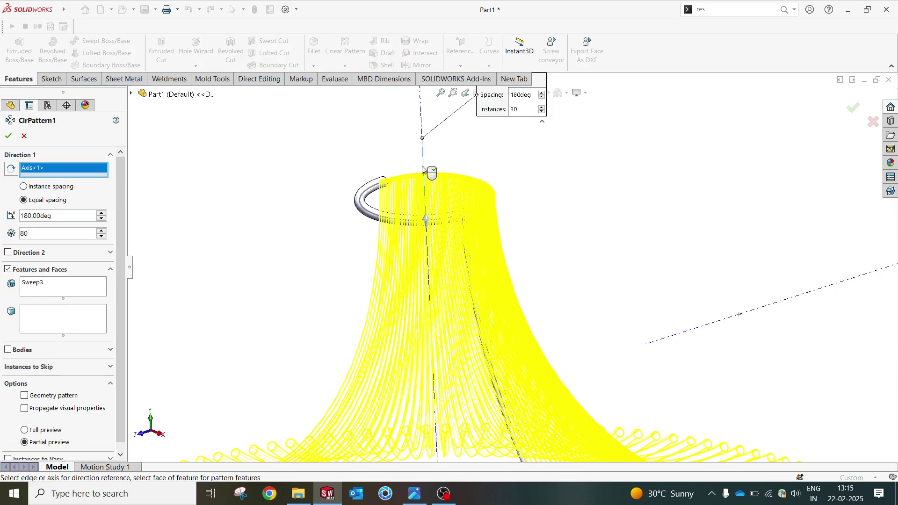
click(77, 219)
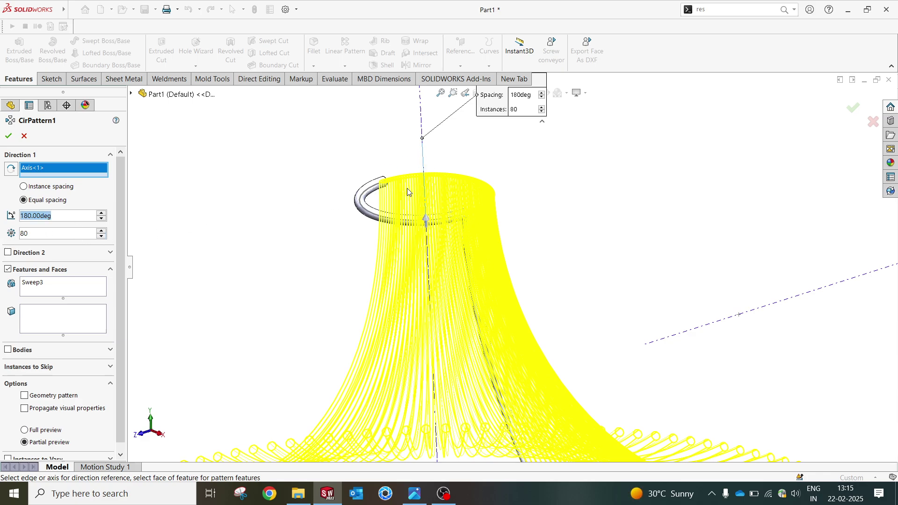
middle_drag(407, 188, 469, 200)
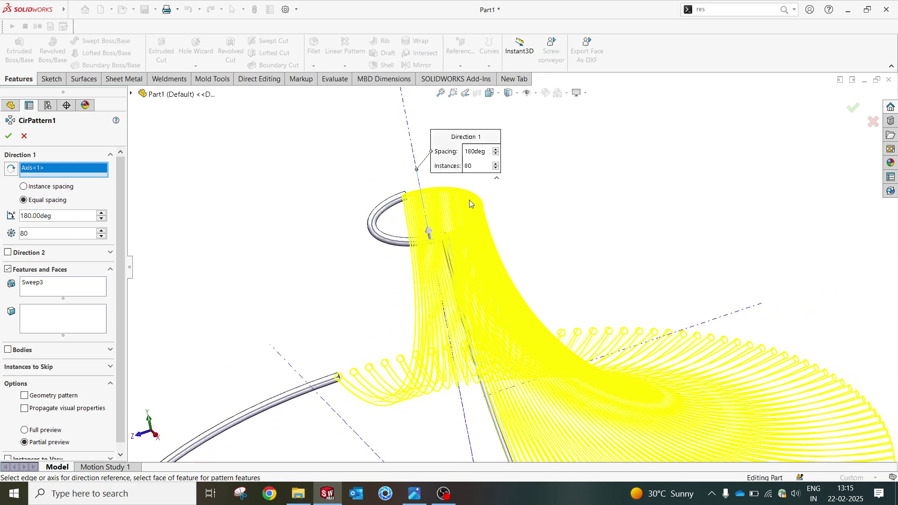
click(10, 171)
scroll(429, 319, down, 5)
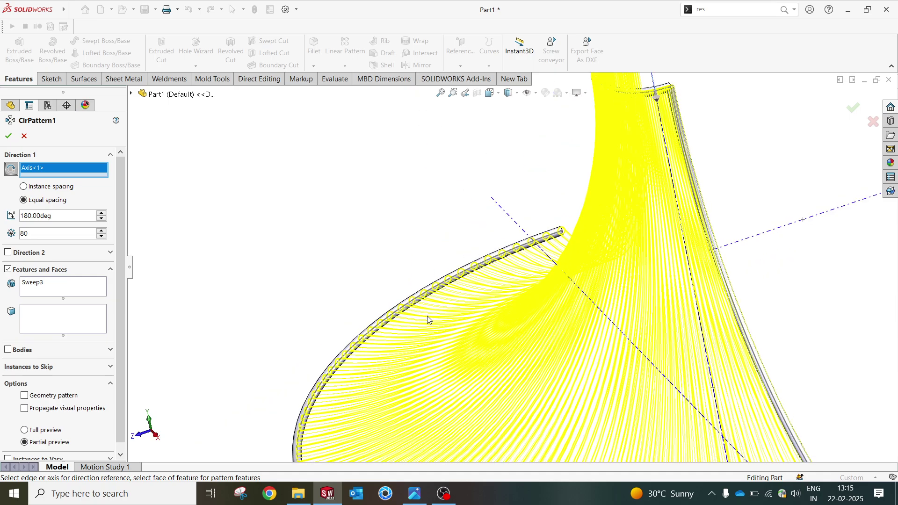
middle_drag(429, 320, 471, 357)
scroll(487, 206, down, 5)
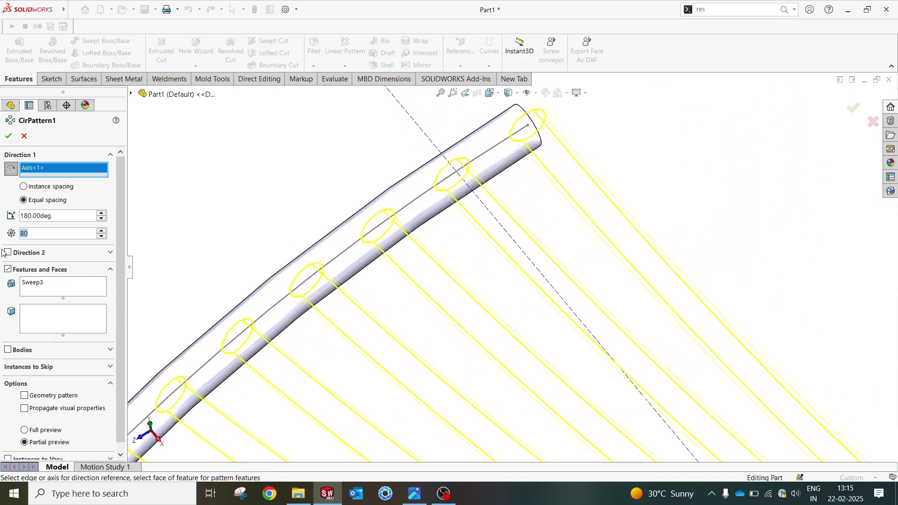
Try instance counts 60, 50, 30, 25 and 15, settling on 18 instances.
text(60)
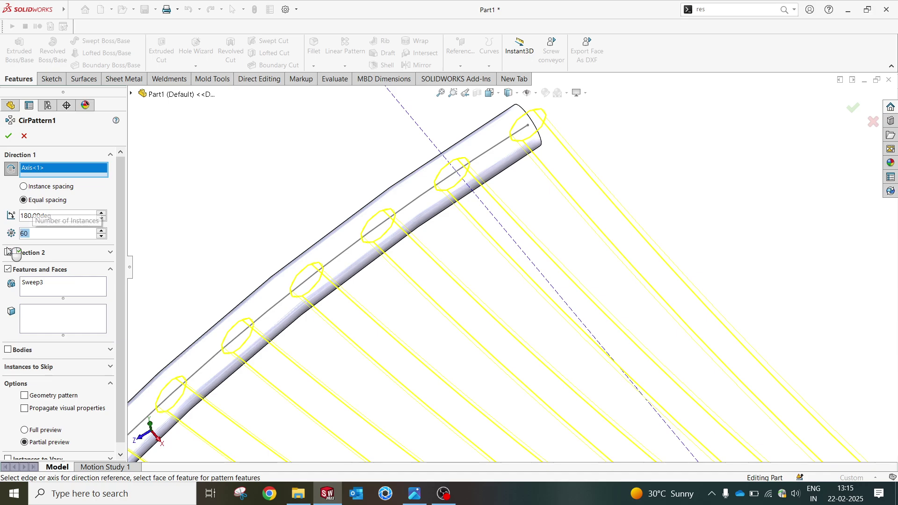
key(Return)
text(50)
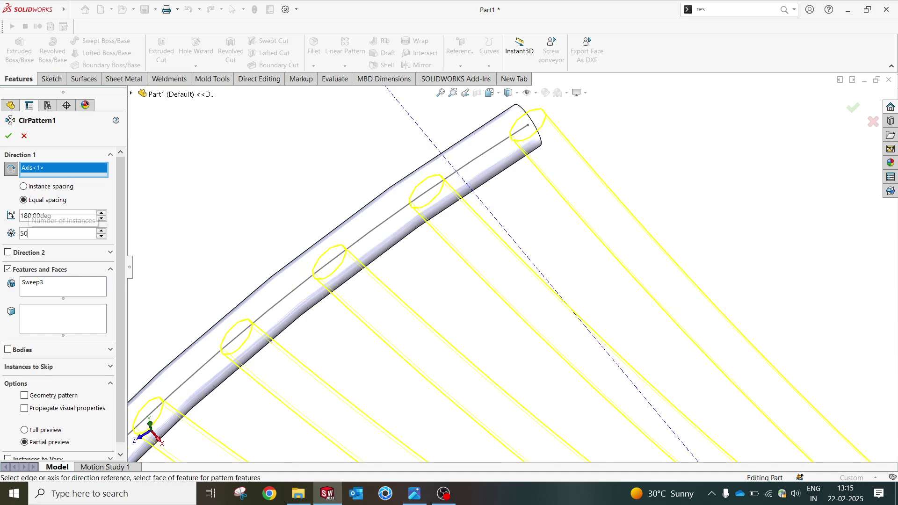
key(Return)
scroll(621, 295, up, 5)
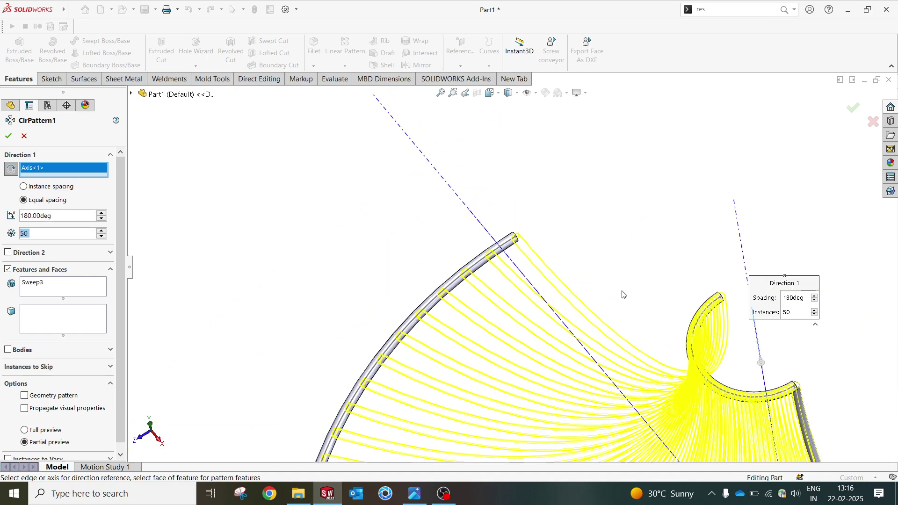
middle_drag(620, 294, 599, 312)
scroll(295, 224, down, 5)
scroll(234, 154, down, 5)
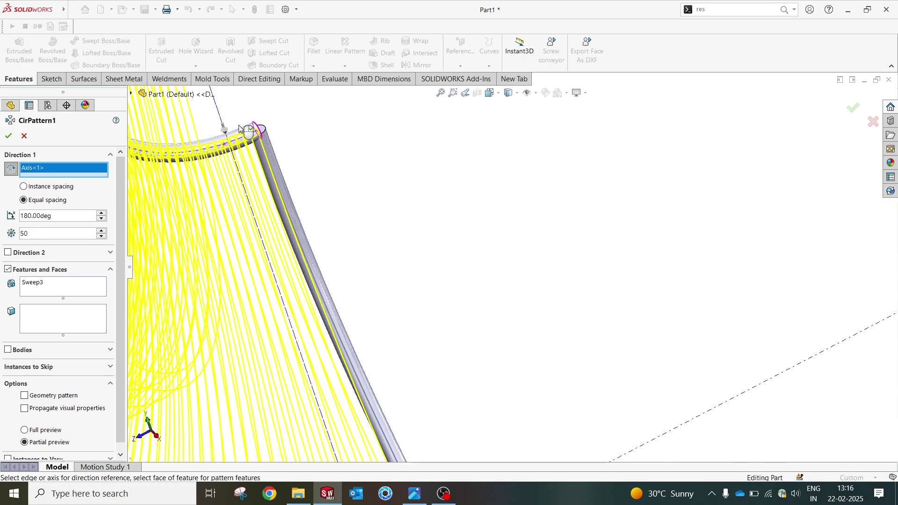
double_click(34, 232)
text(30)
key(Return)
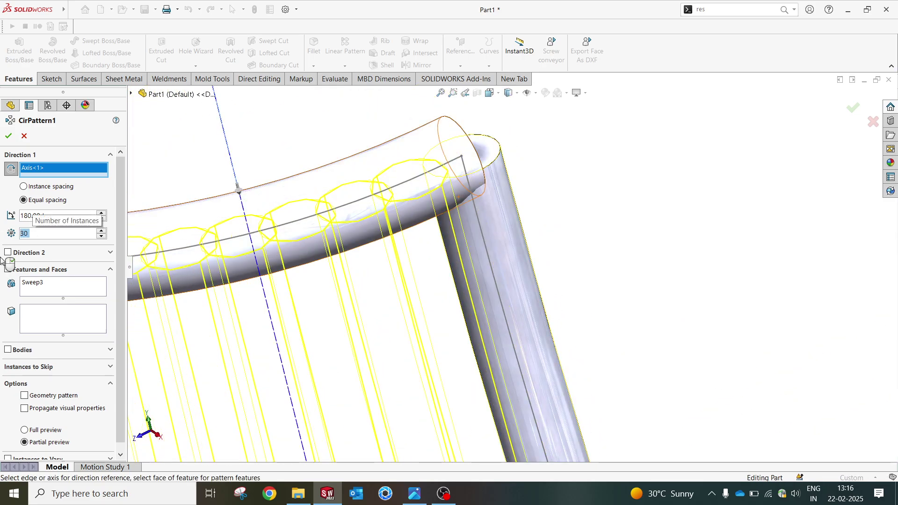
text(25)
key(Return)
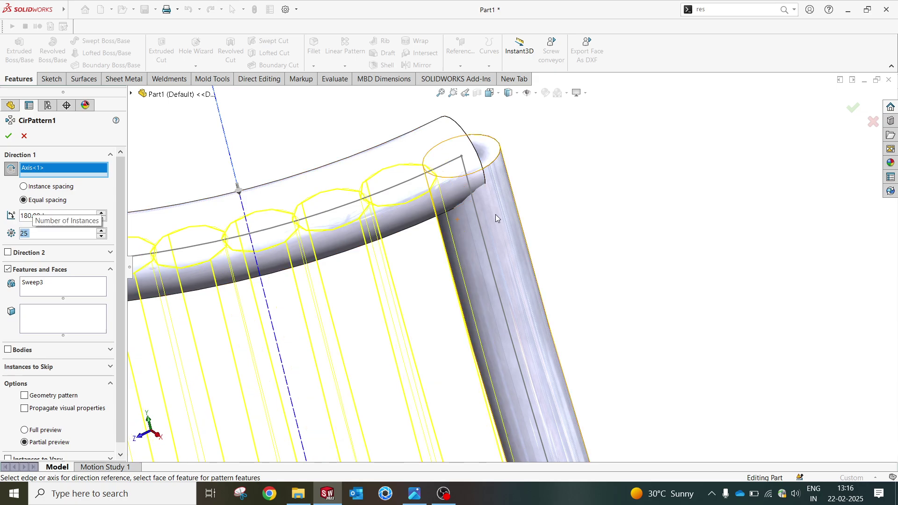
ctrl+middle_drag(345, 231, 495, 248)
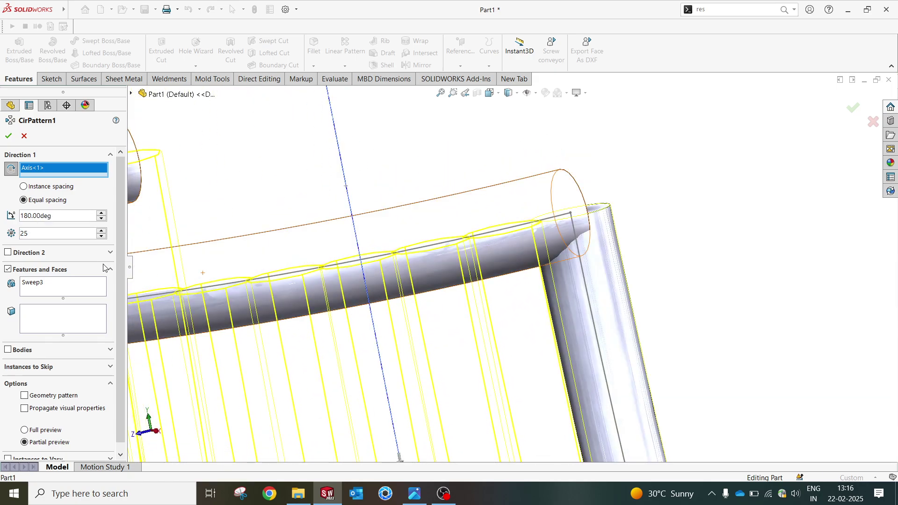
text(15)
key(Return)
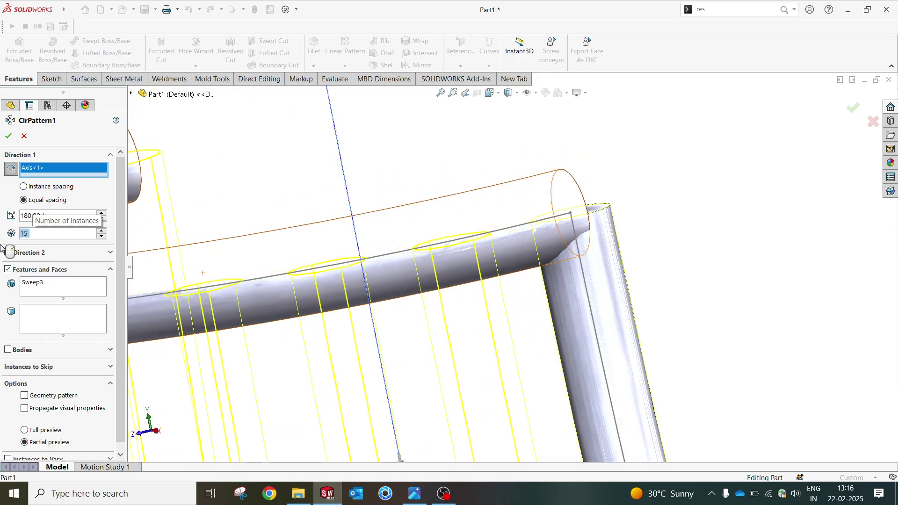
text(18)
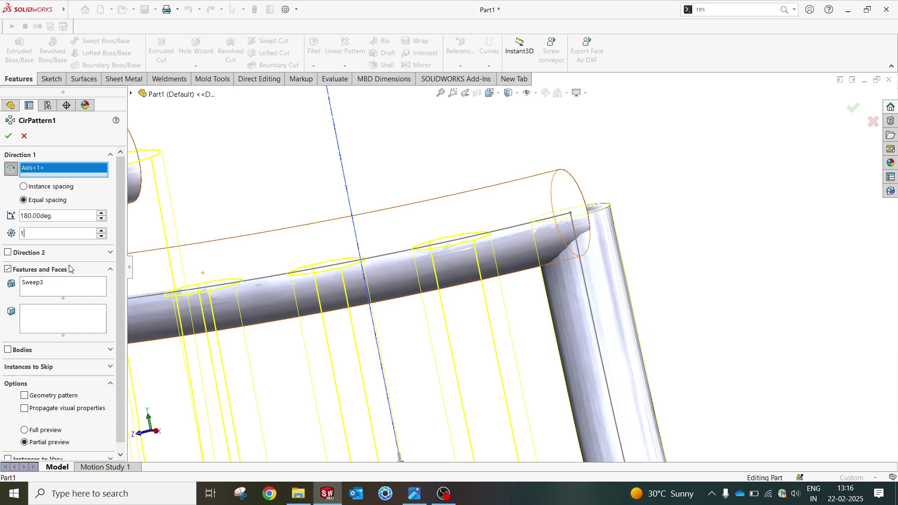
key(Return)
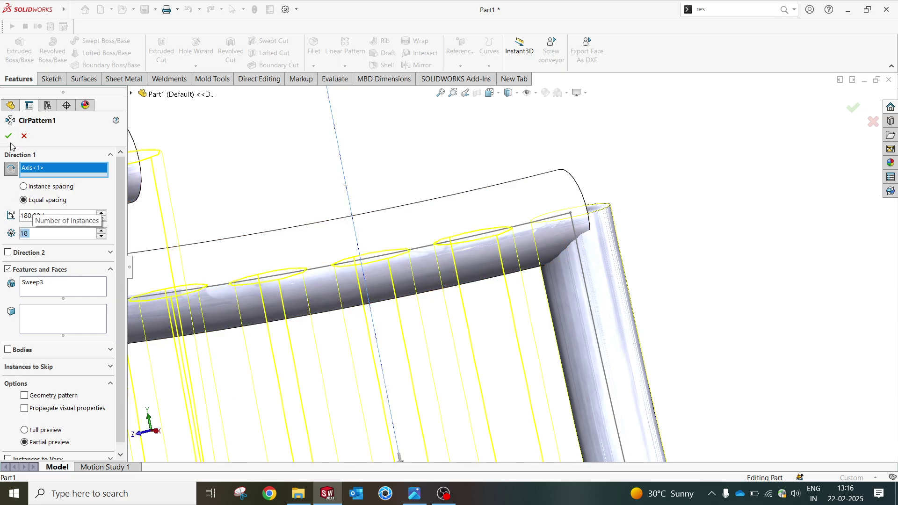
Pattern the Sweep3 body instead of the feature and finish CirPattern1.
right_click(30, 287)
click(37, 303)
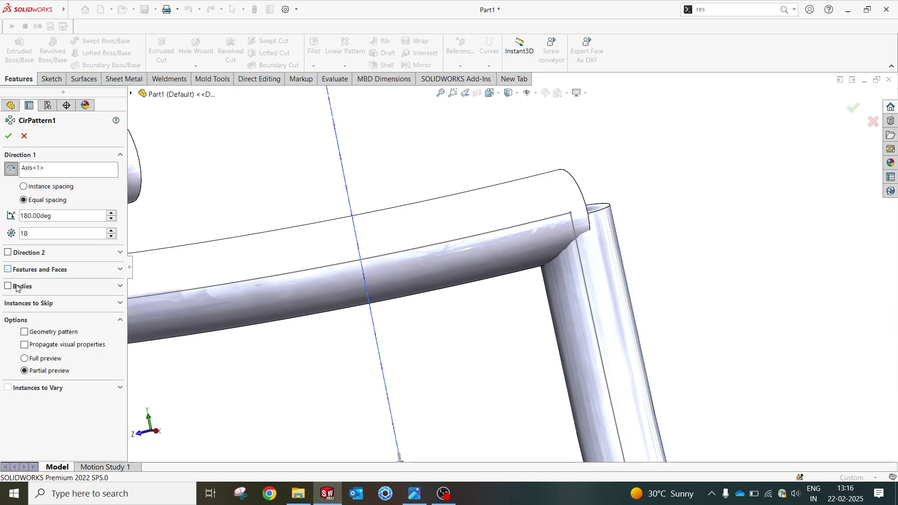
click(27, 288)
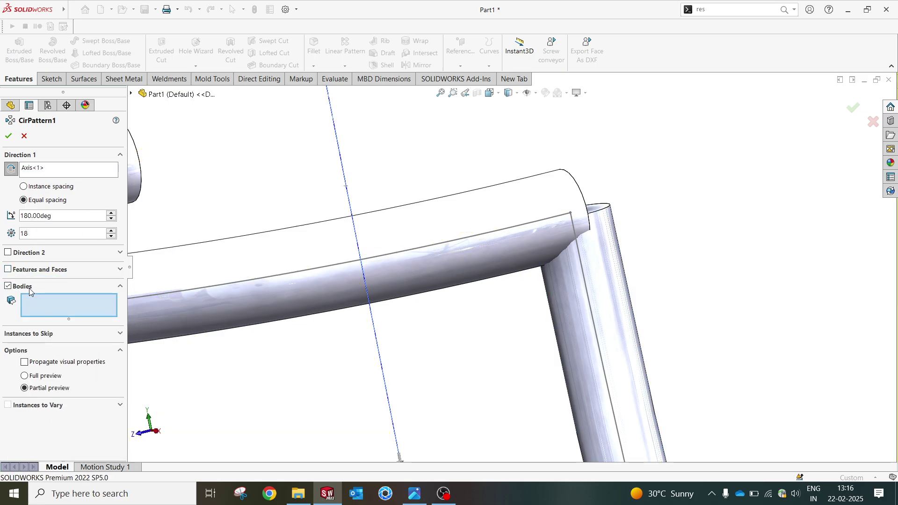
click(612, 303)
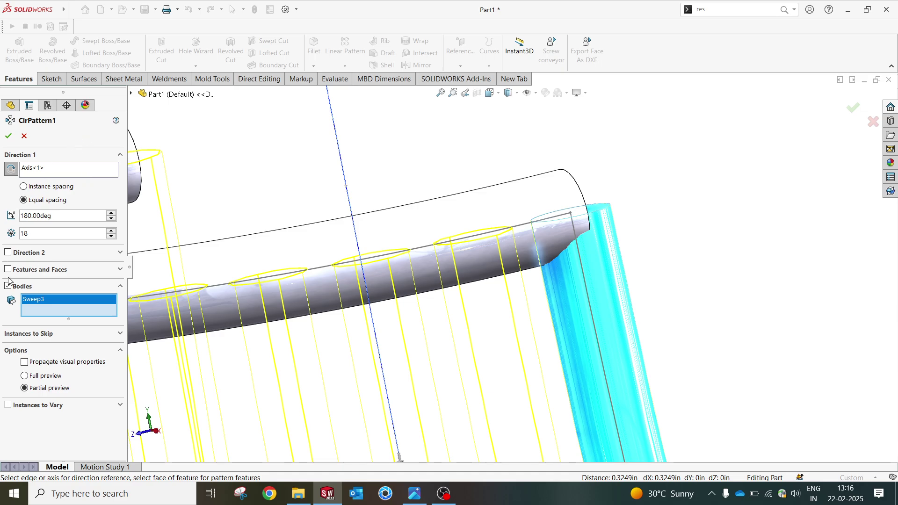
click(8, 136)
Merge all tube and pattern bodies into Combine2 and hide all sketches.
scroll(584, 255, up, 5)
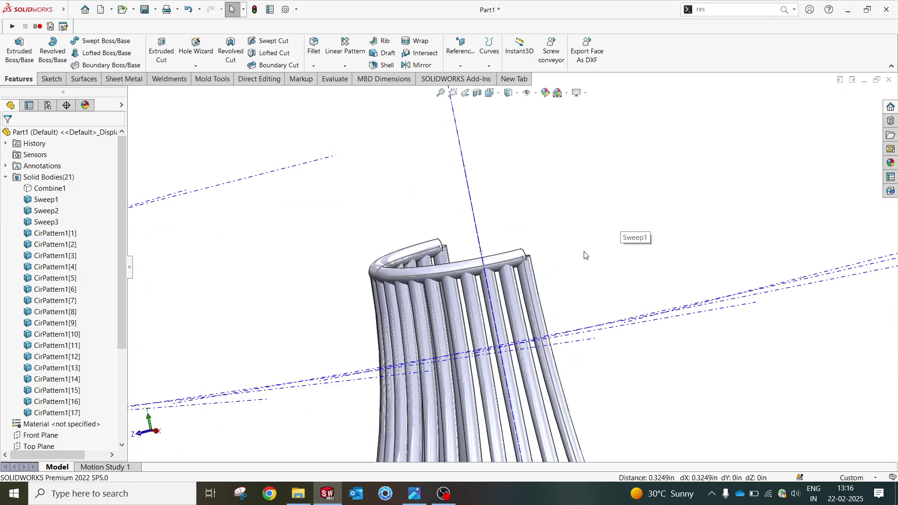
middle_drag(584, 254, 494, 306)
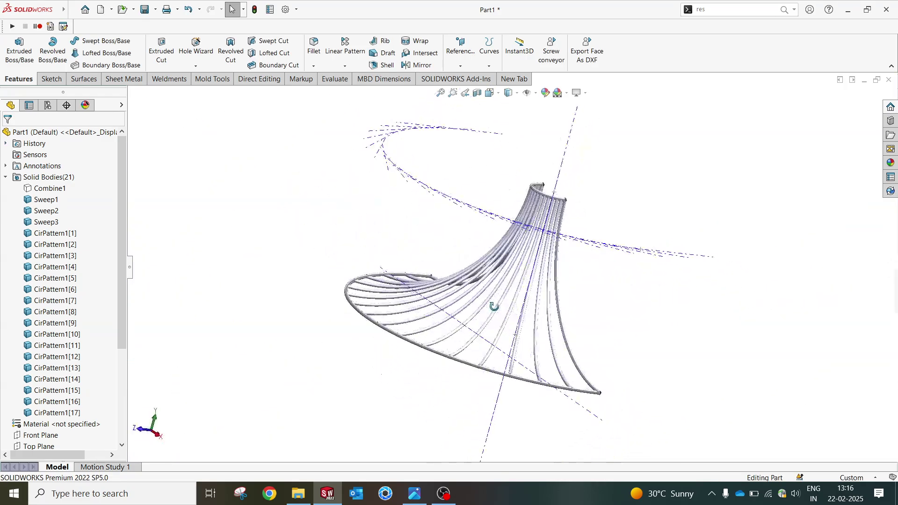
scroll(559, 235, down, 10)
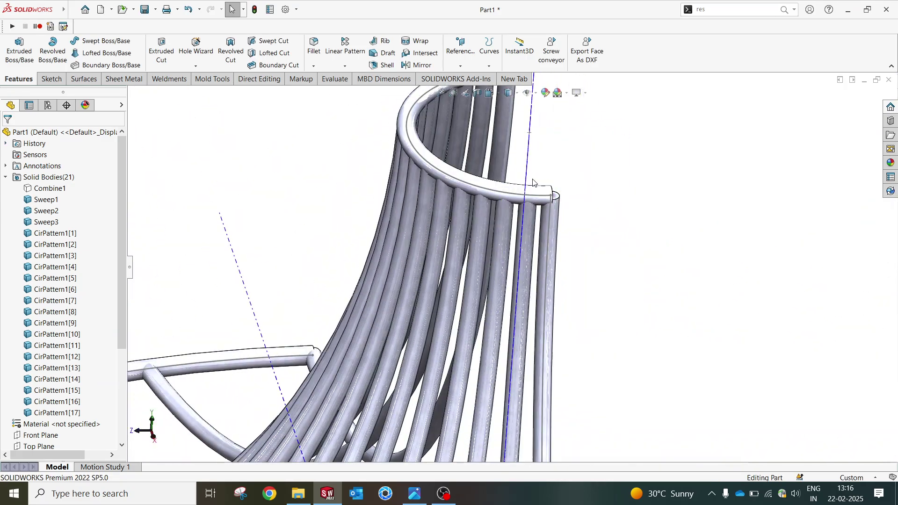
click(257, 78)
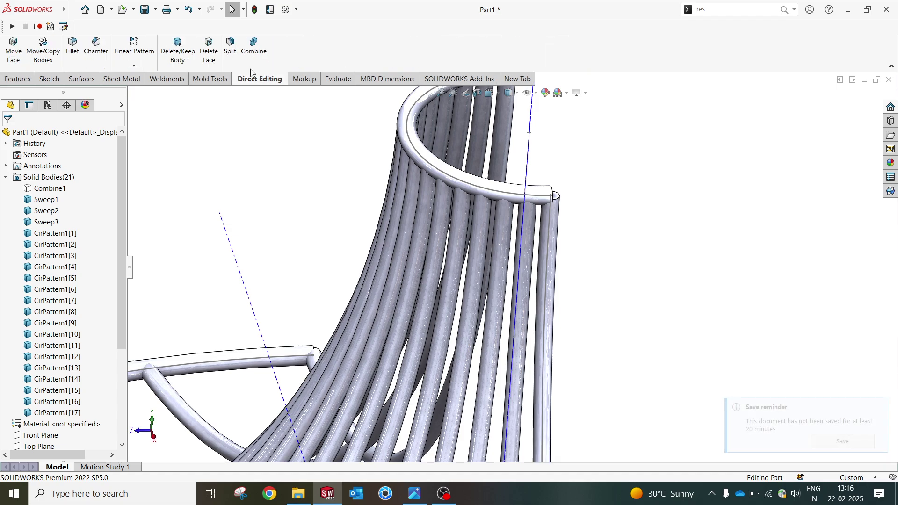
click(254, 47)
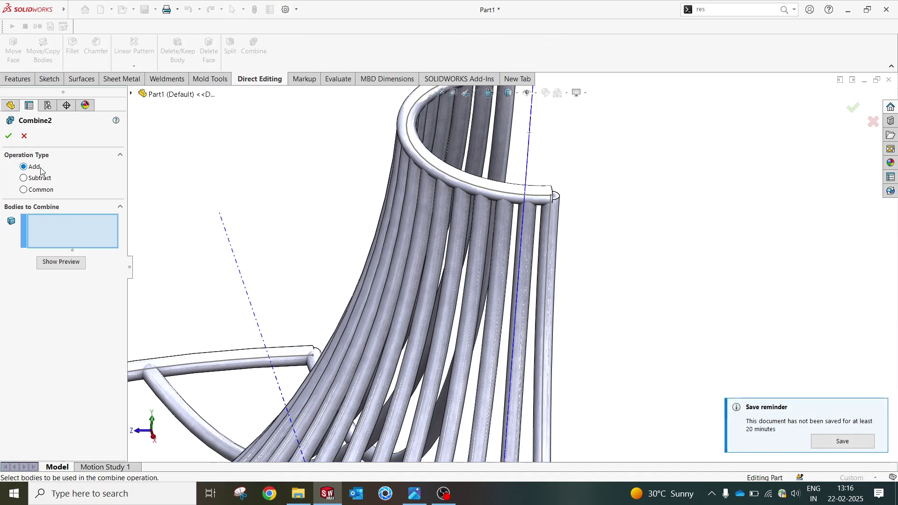
key(ctrl+a)
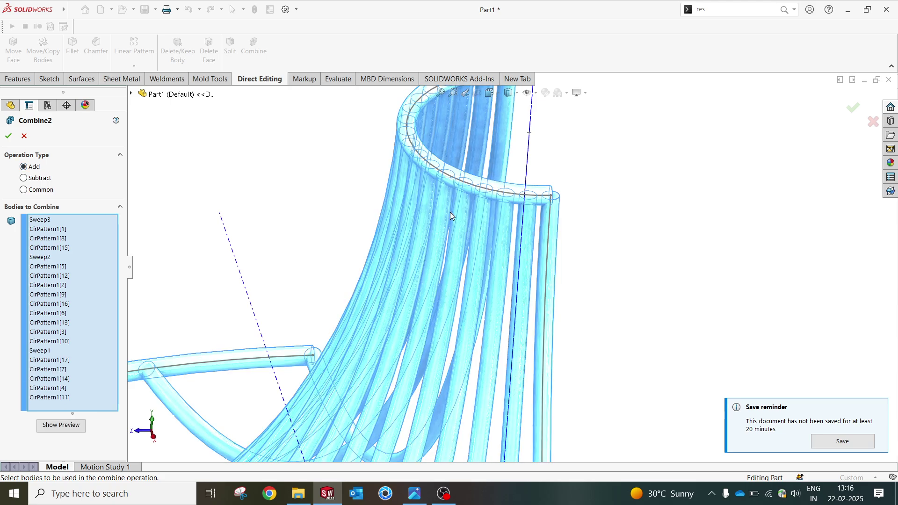
scroll(427, 235, up, 5)
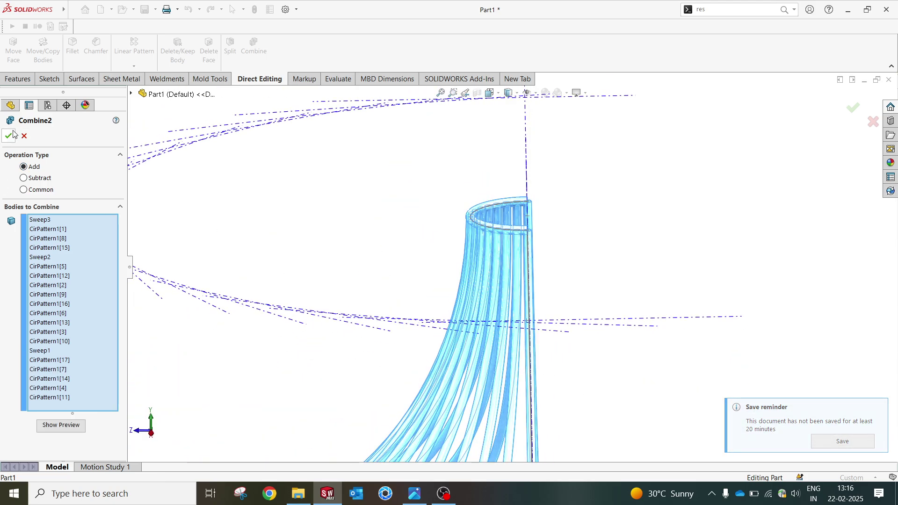
click(12, 136)
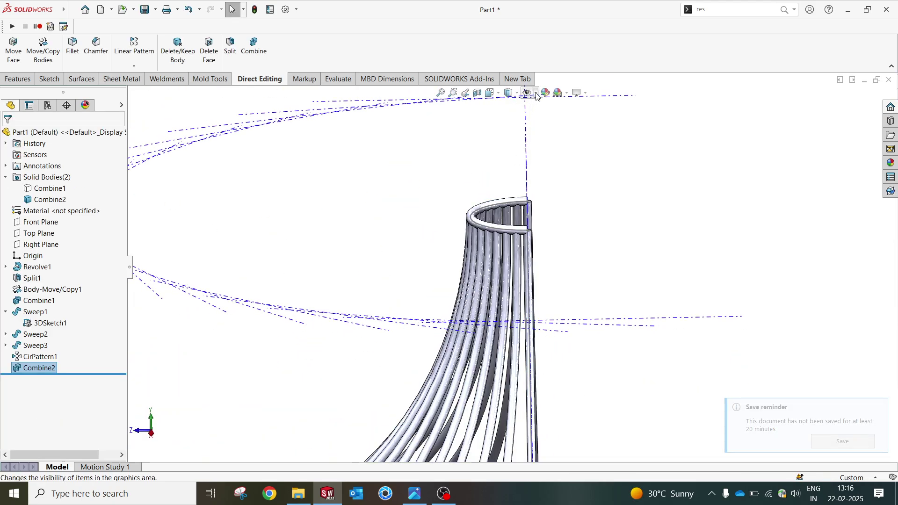
click(537, 96)
click(529, 265)
Mirror the Combine2 body about the Top Plane, creating Mirror1.
key(f)
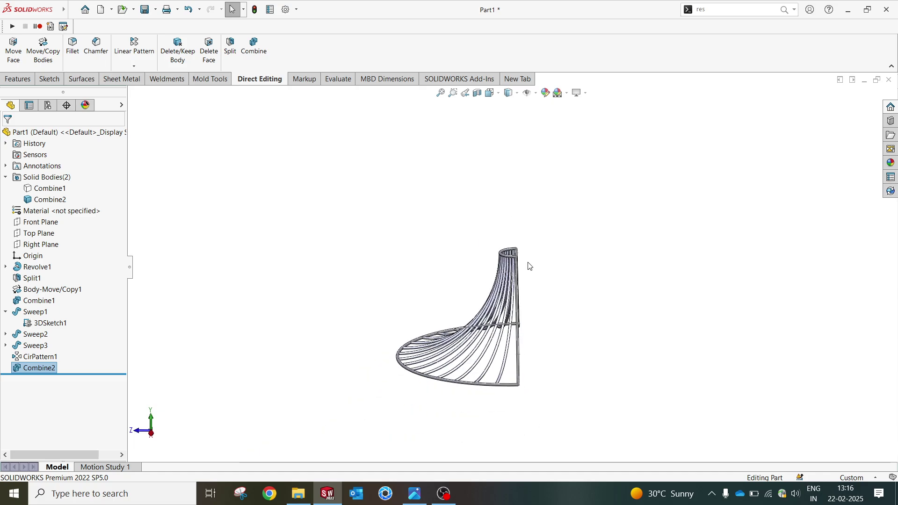
middle_drag(529, 266, 441, 201)
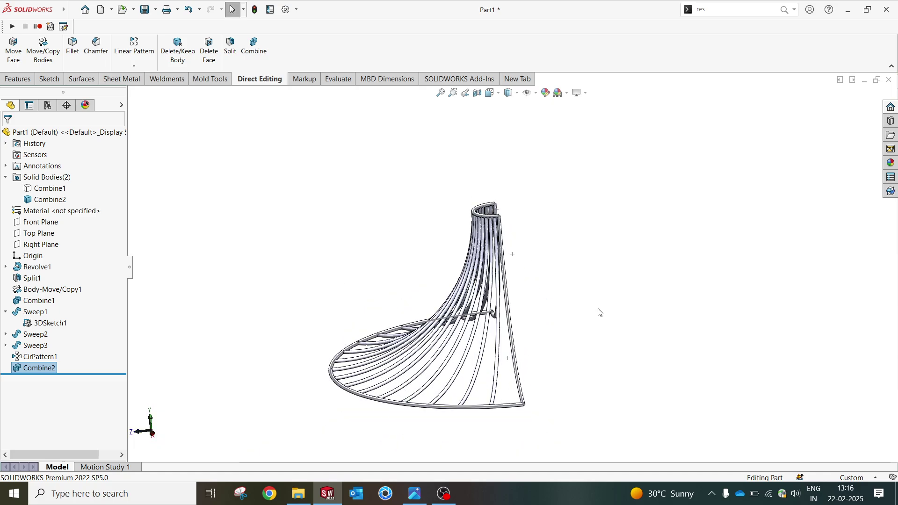
click(40, 233)
middle_drag(365, 224, 467, 324)
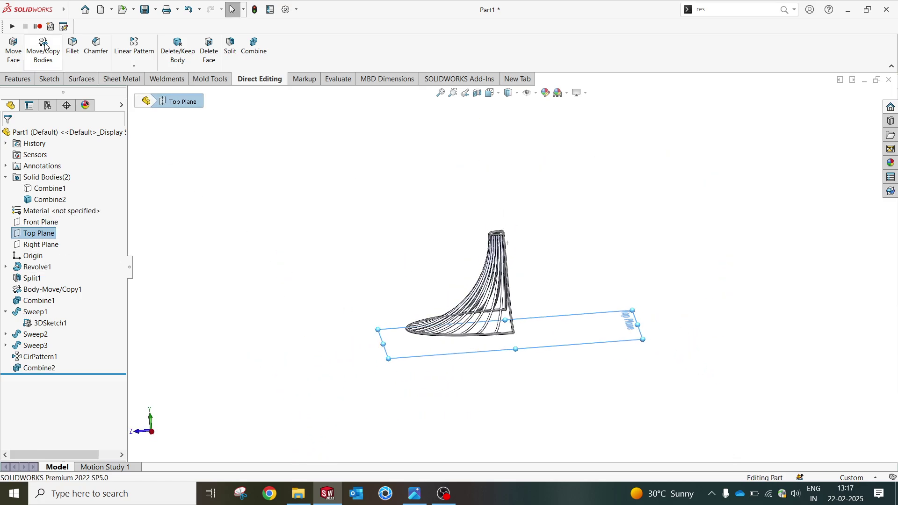
click(19, 78)
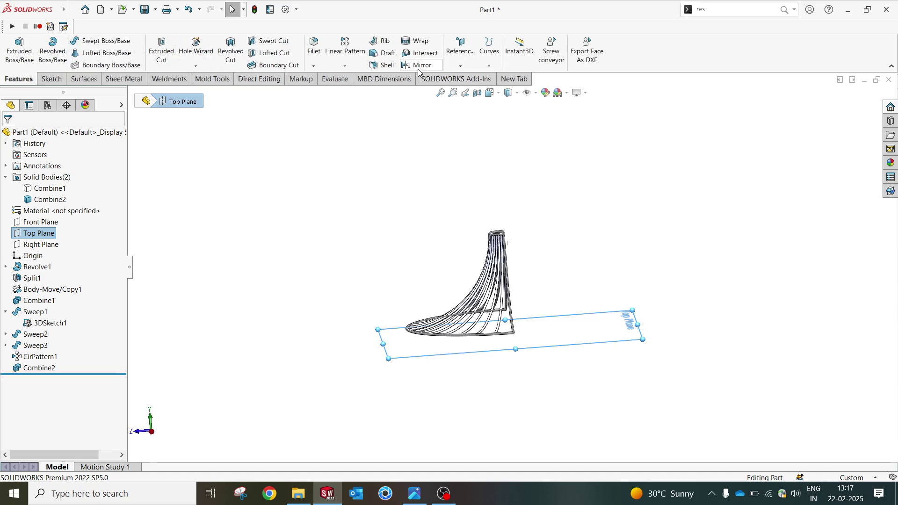
click(418, 66)
click(65, 286)
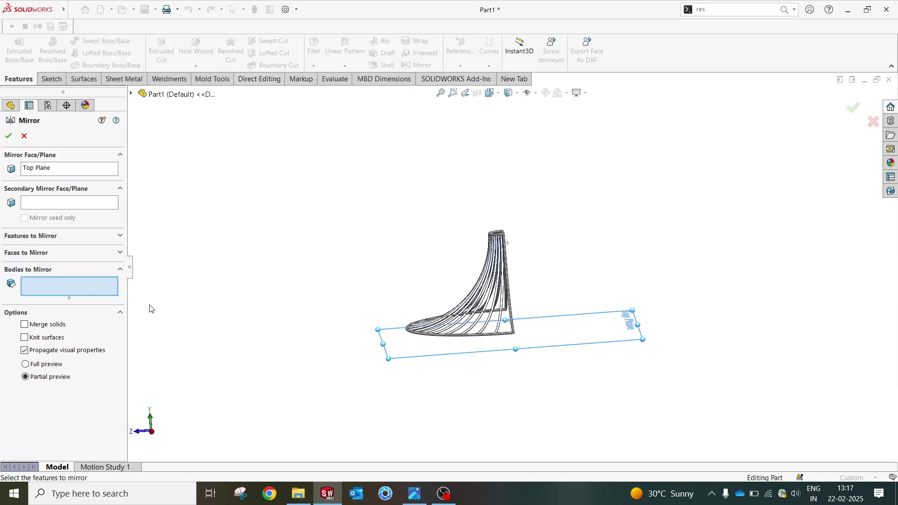
click(504, 291)
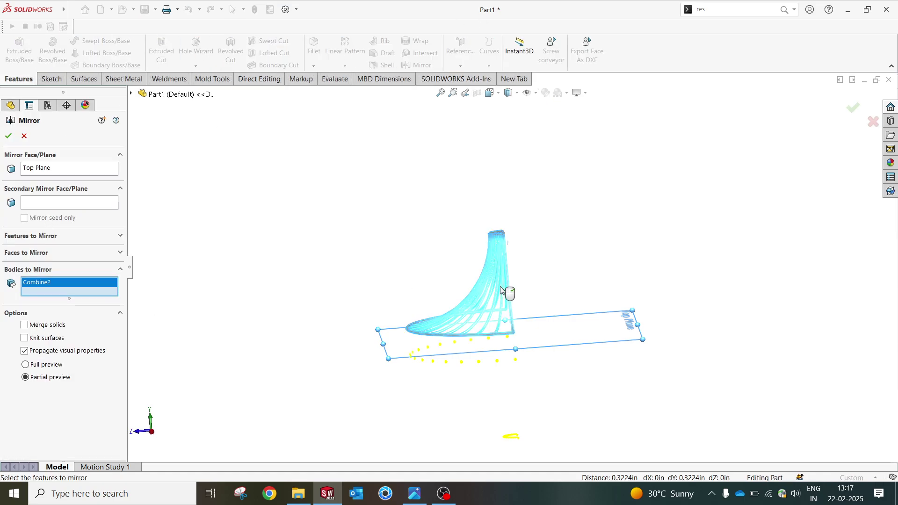
click(9, 137)
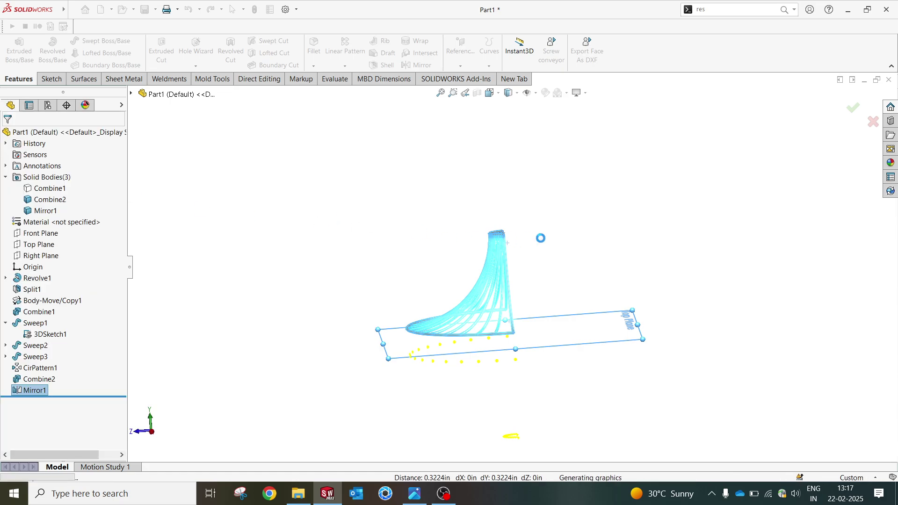
Mirror Combine2 and Mirror1 about the Front Plane, creating Mirror2.
middle_drag(539, 239, 527, 311)
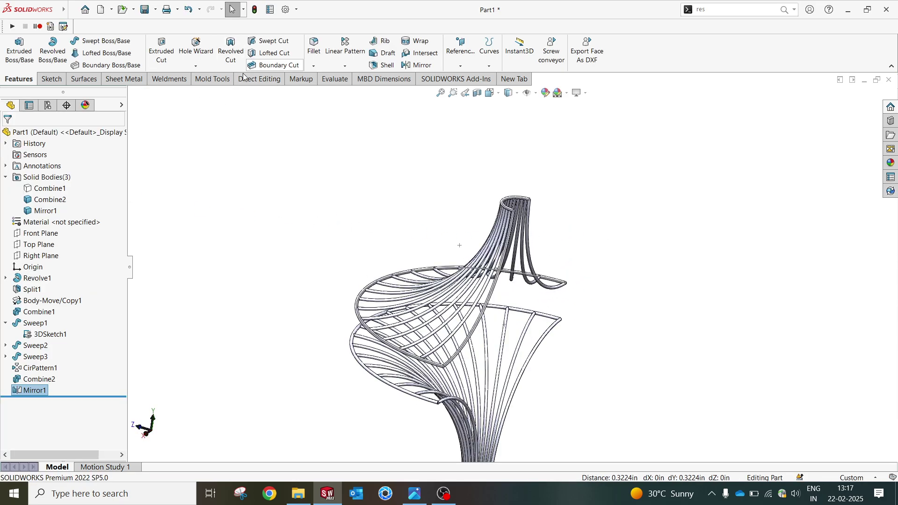
click(38, 233)
middle_drag(605, 198, 619, 192)
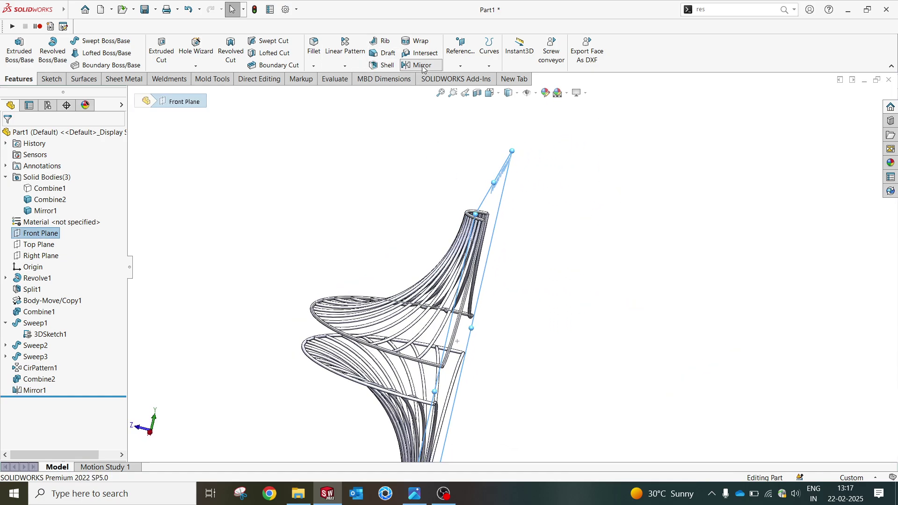
click(418, 65)
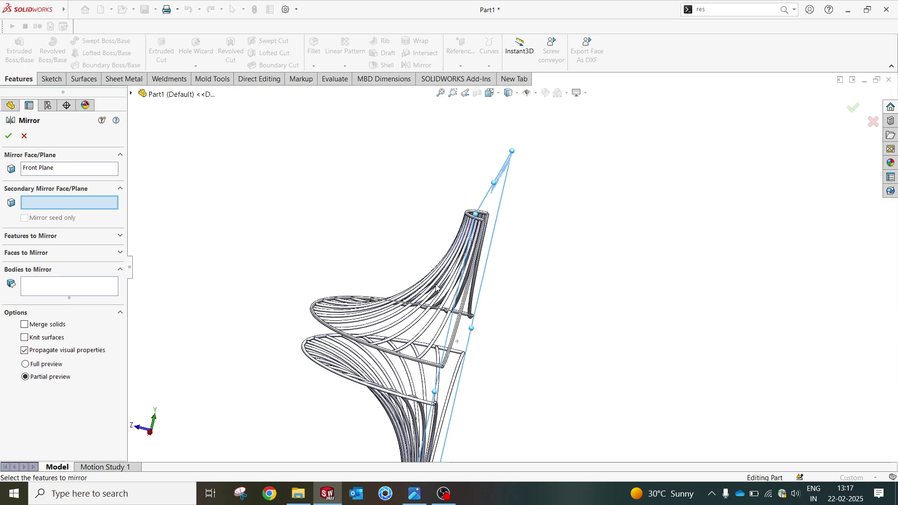
click(46, 287)
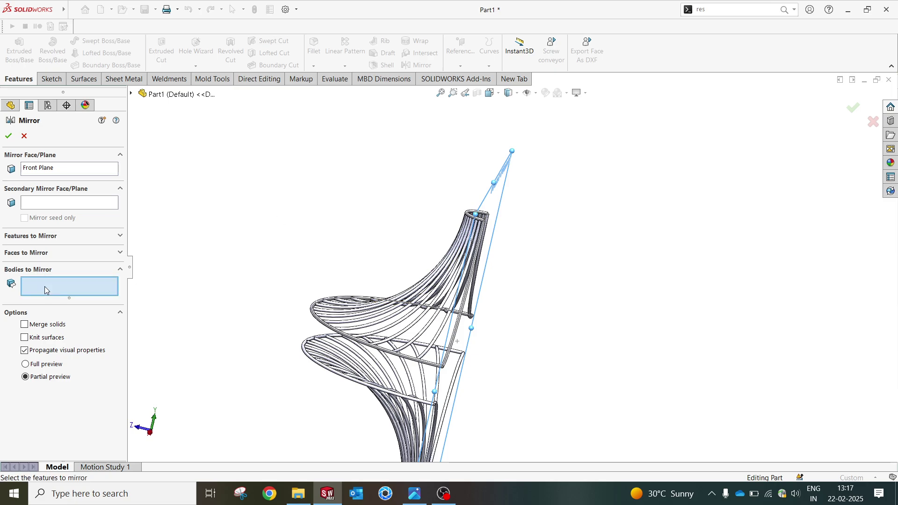
click(419, 324)
click(366, 381)
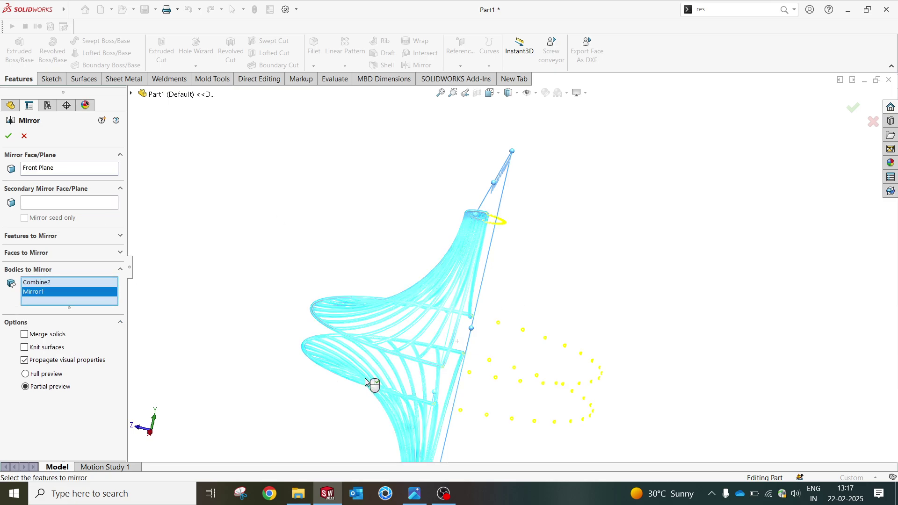
click(9, 136)
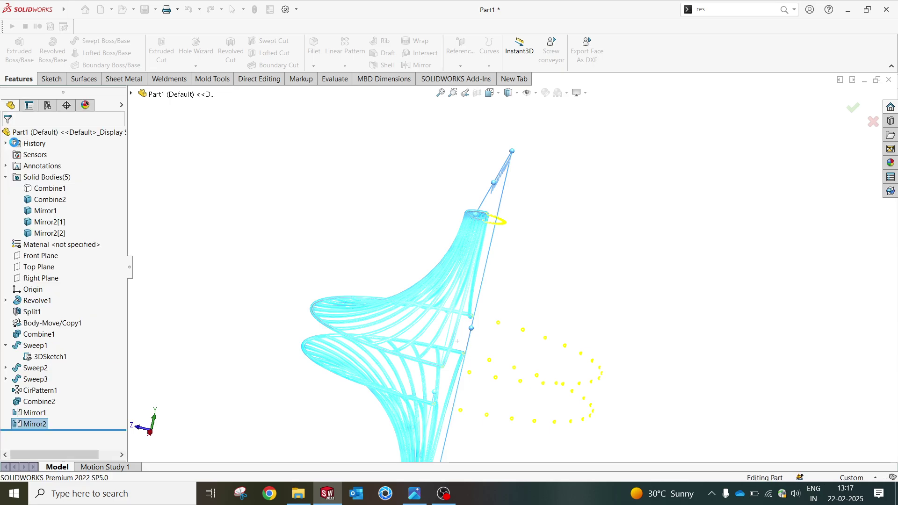
click(259, 78)
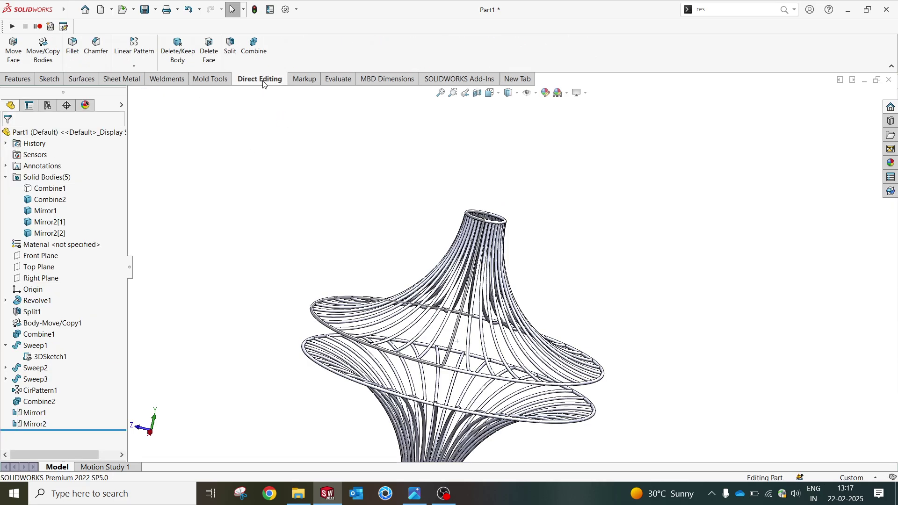
Rotate bodies Mirror2[1] and Mirror2[2] 90 degrees about Z with Move/Copy Bodies.
click(40, 56)
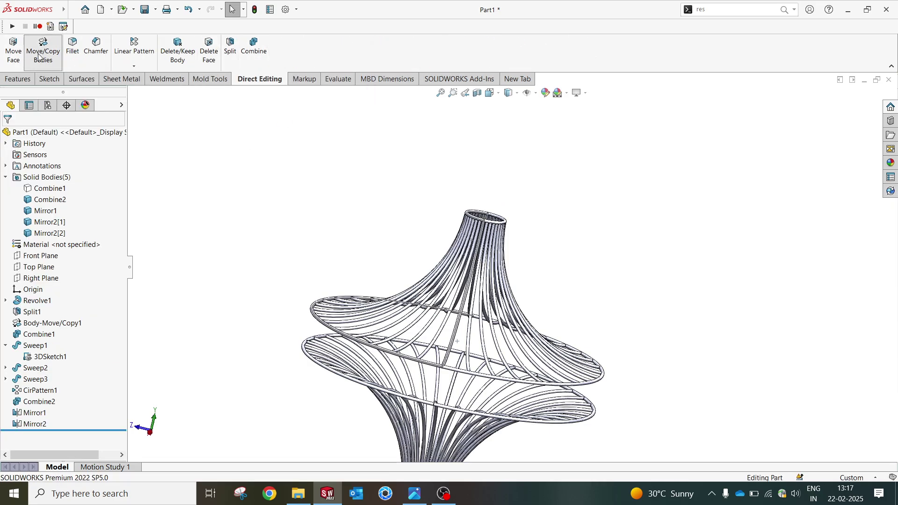
click(513, 356)
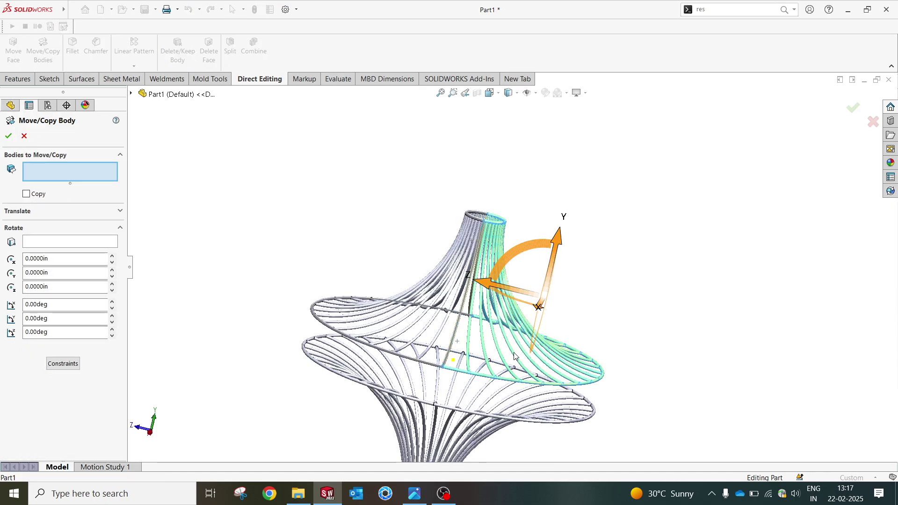
click(513, 406)
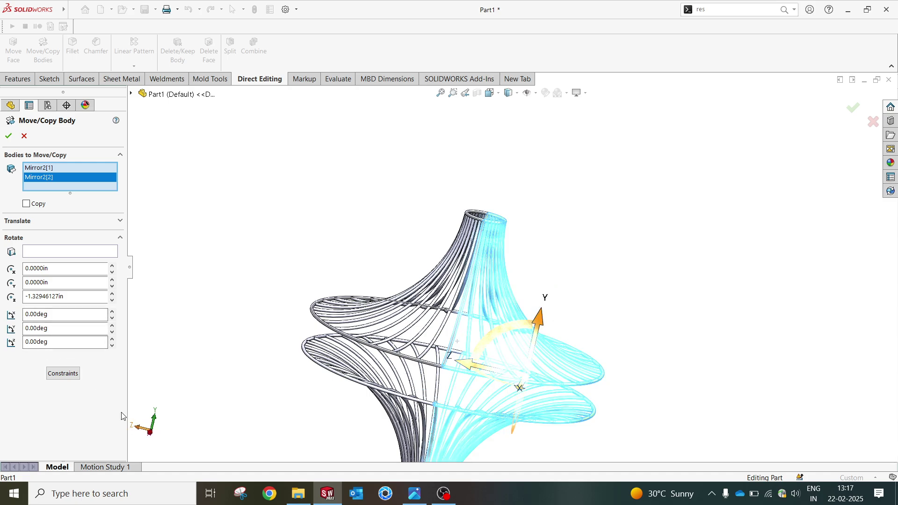
text(90)
key(Return)
click(8, 136)
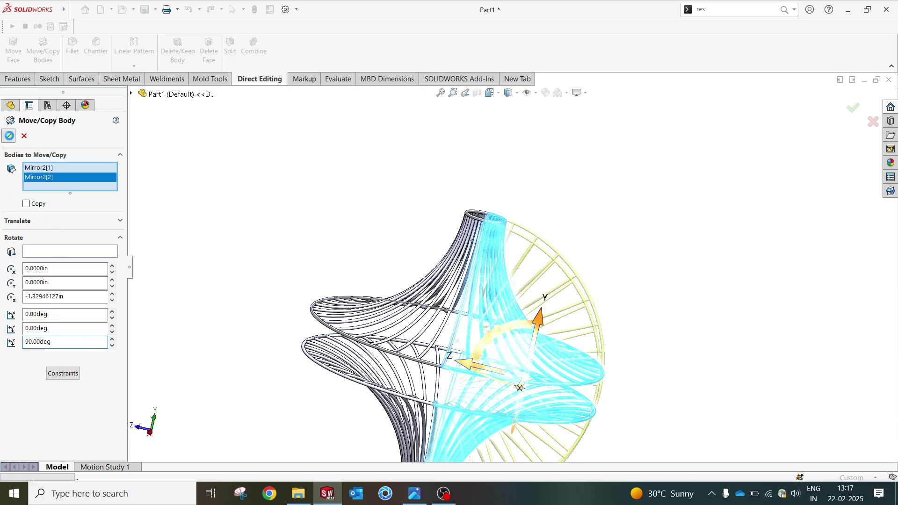
key(ctrl+7)
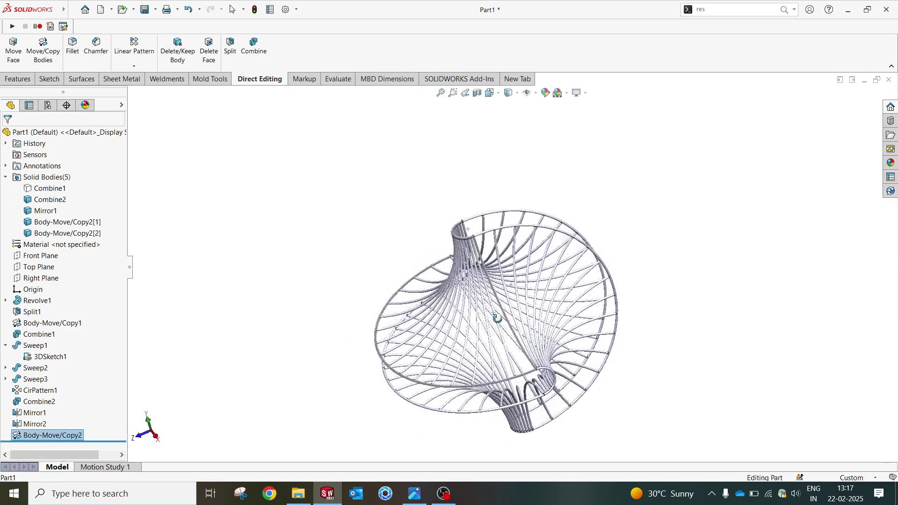
Combine all four tube bodies into one solid as Combine3.
click(252, 52)
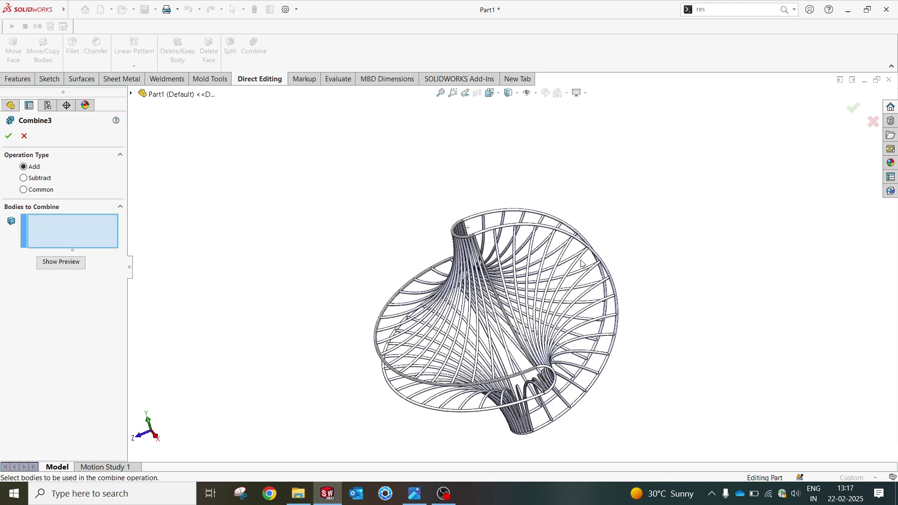
key(ctrl+a)
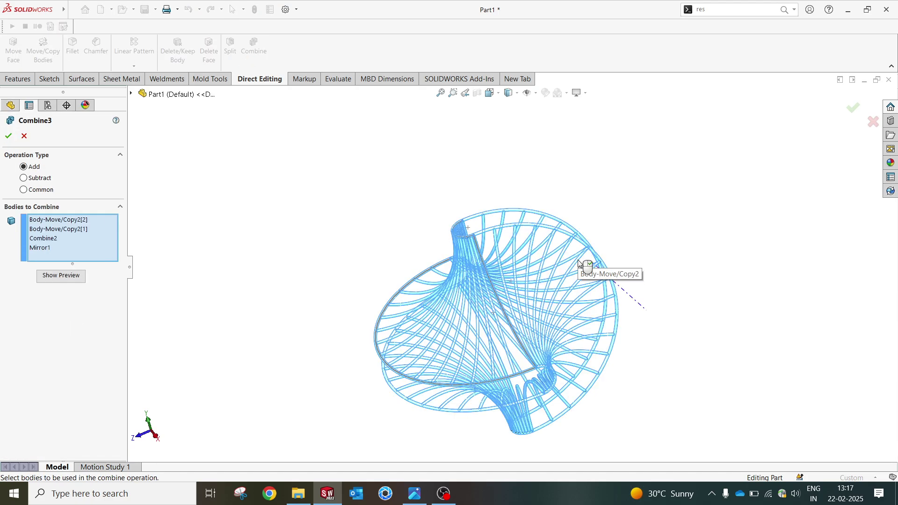
click(8, 136)
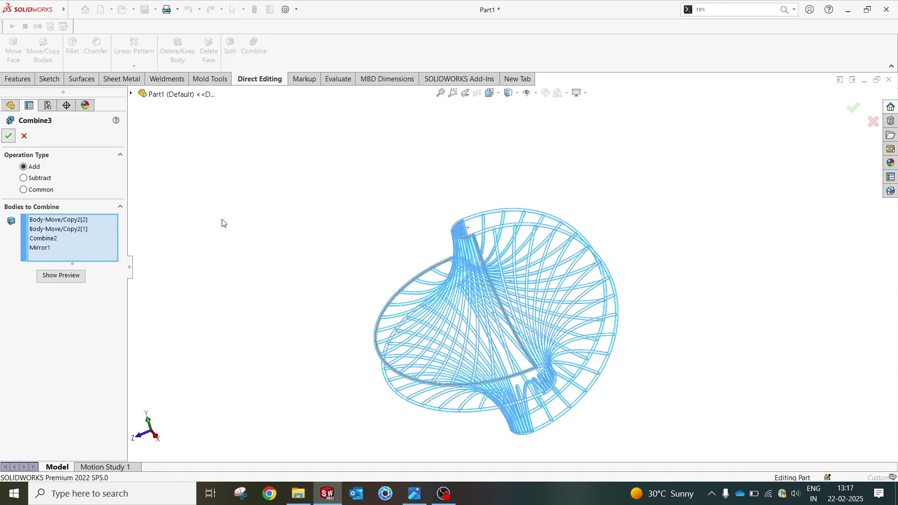
middle_drag(469, 280, 502, 206)
scroll(509, 176, down, 5)
scroll(512, 127, up, 10)
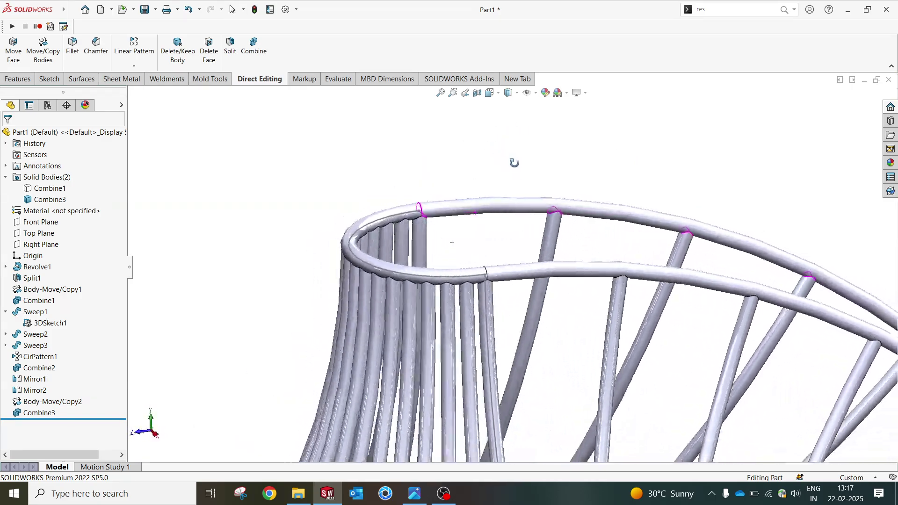
scroll(519, 267, down, 5)
mouse_move(514, 264)
middle_down()
mouse_move(500, 255)
mouse_move(480, 274)
mouse_move(462, 340)
middle_up()
scroll(495, 252, up, 4)
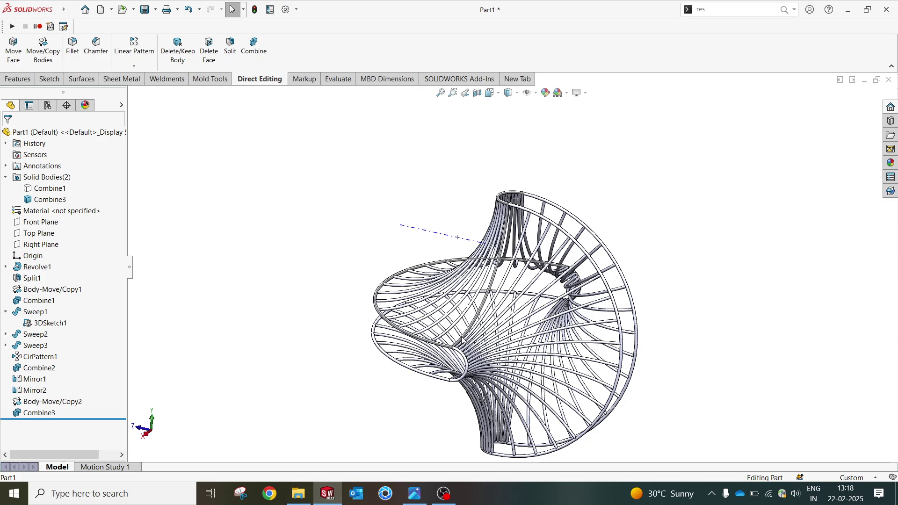
middle_drag(462, 340, 592, 302)
scroll(593, 301, up, 2)
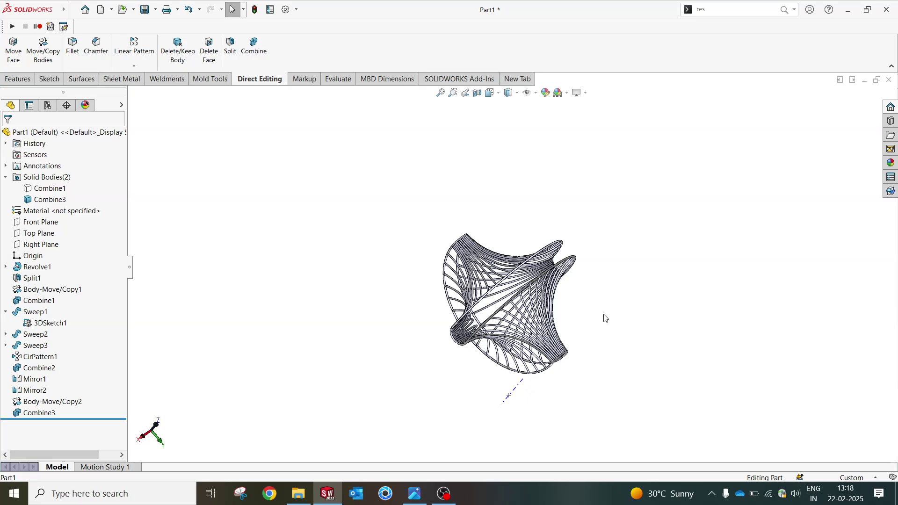